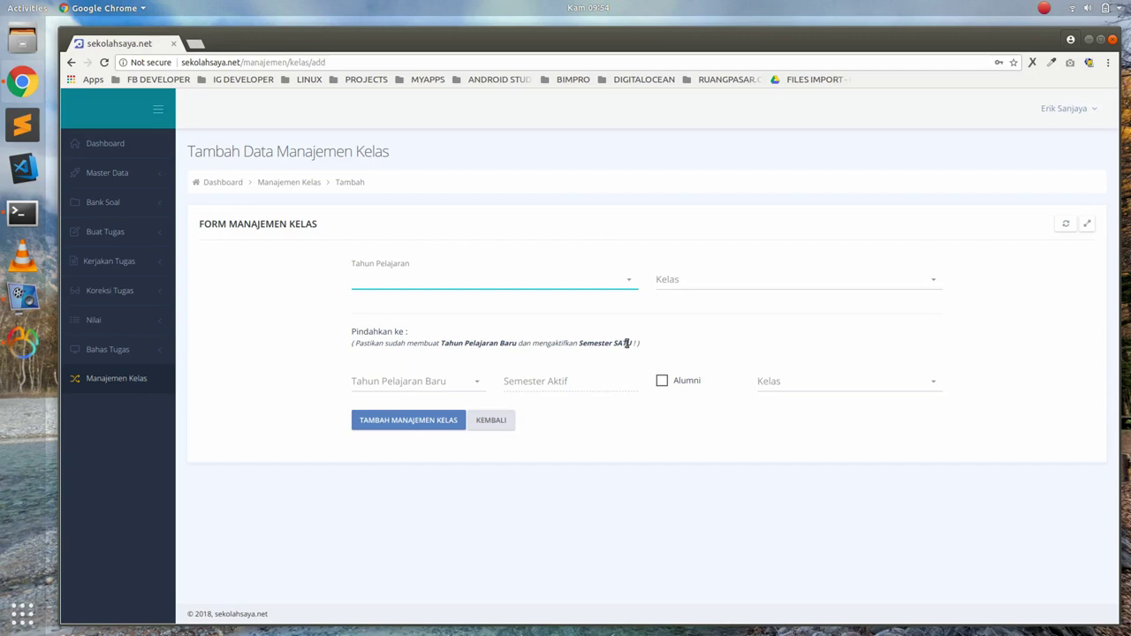
# Add the semester Satu with status Aktif to the Semester master data and save it
pyautogui.click(140, 176)
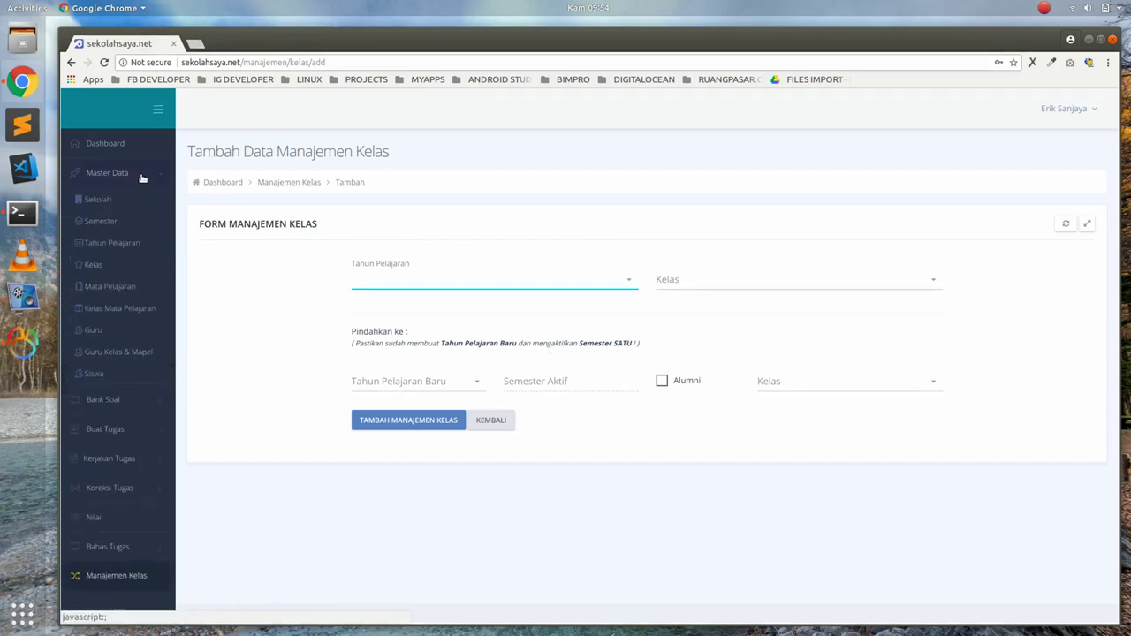
pyautogui.click(124, 235)
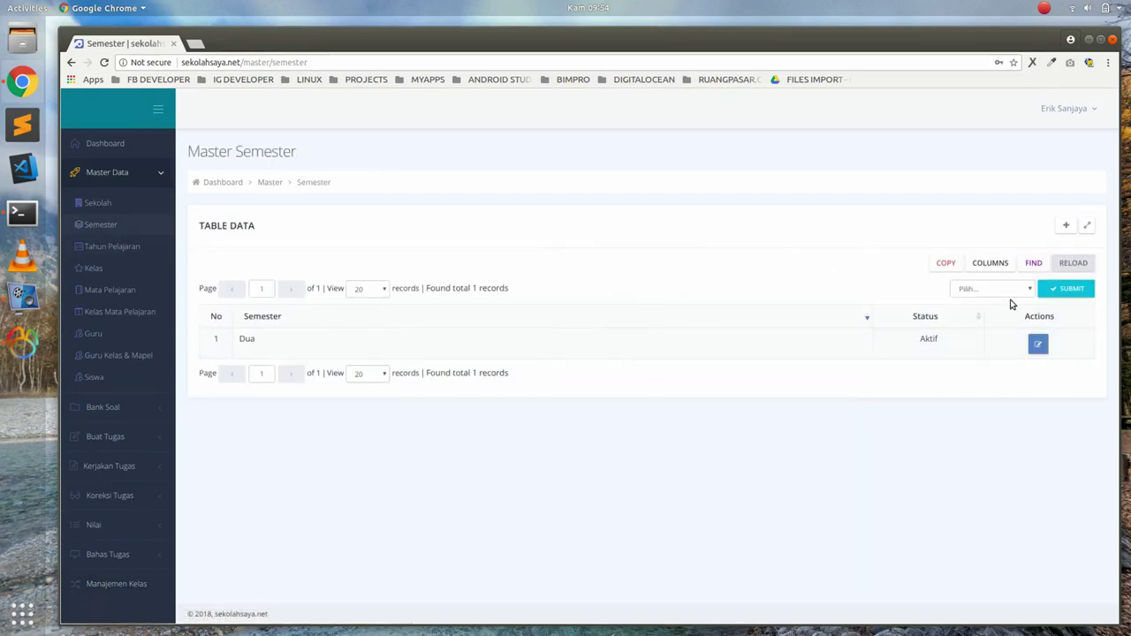
pyautogui.click(1068, 228)
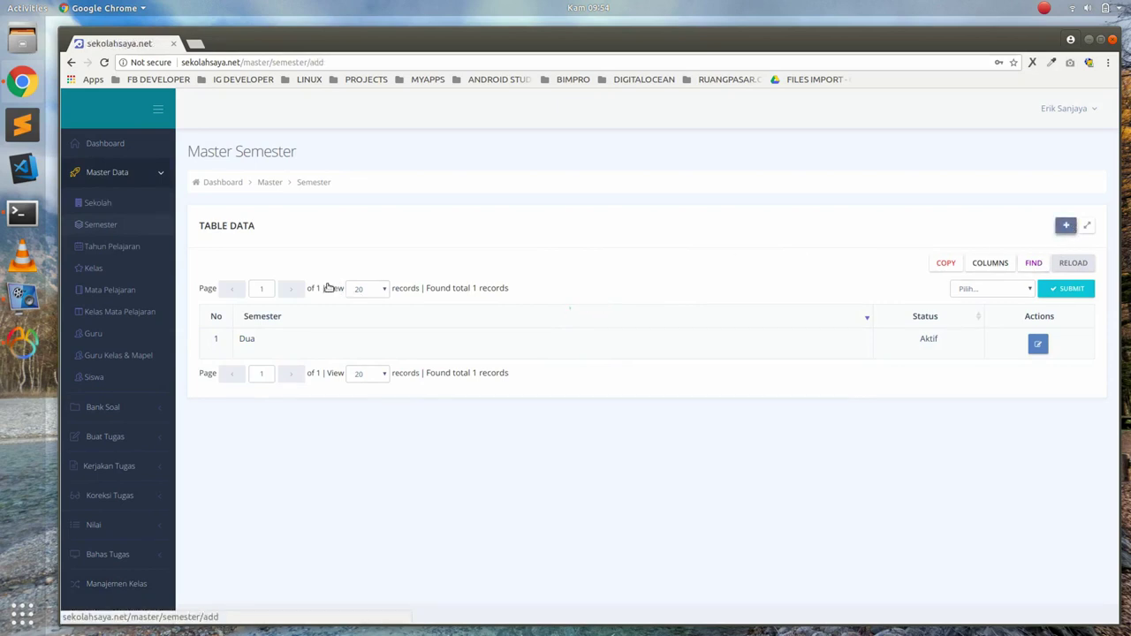
pyautogui.click(370, 289)
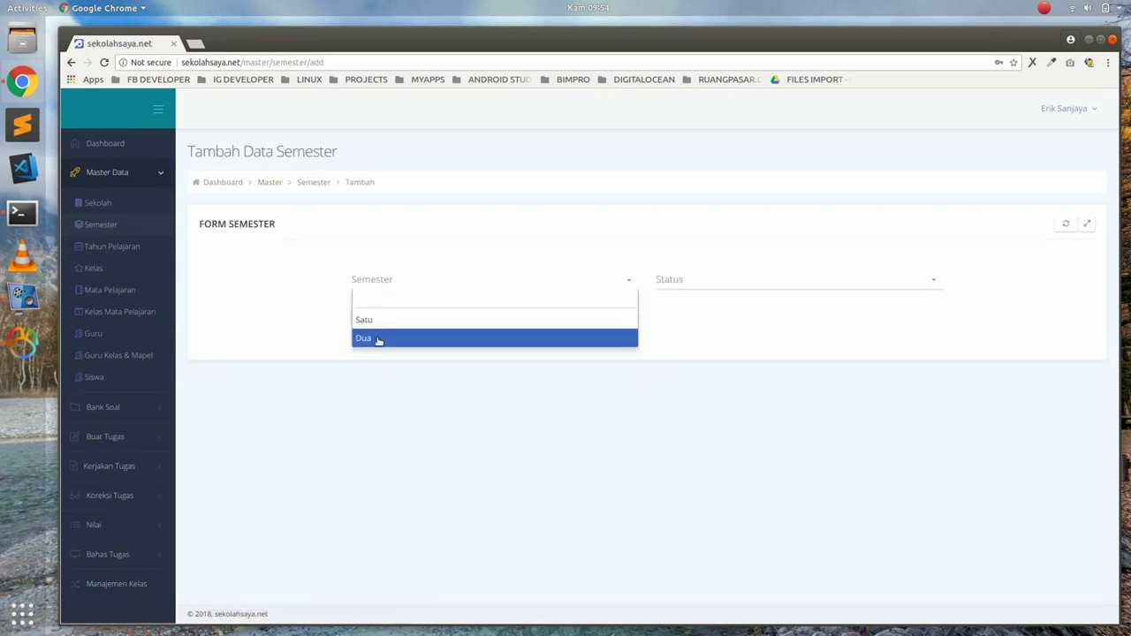
pyautogui.click(378, 340)
pyautogui.click(581, 285)
pyautogui.click(521, 321)
pyautogui.click(719, 284)
pyautogui.click(701, 320)
pyautogui.click(412, 323)
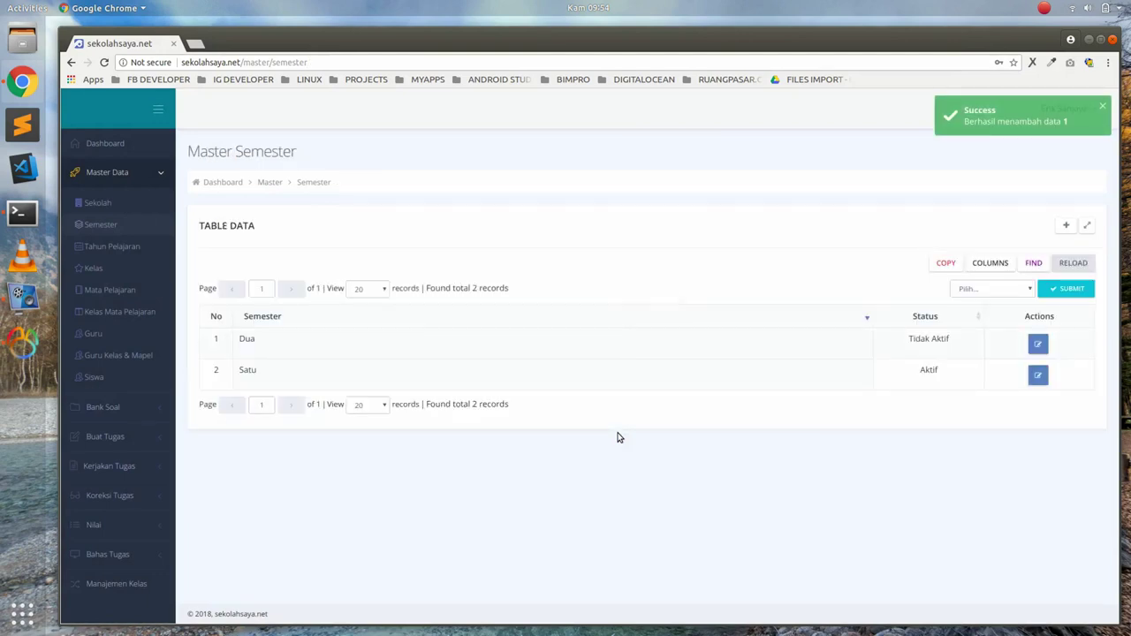
# Start a new Tahun Pelajaran record named 2018/2019 with the start date 31-07-2018
pyautogui.click(109, 247)
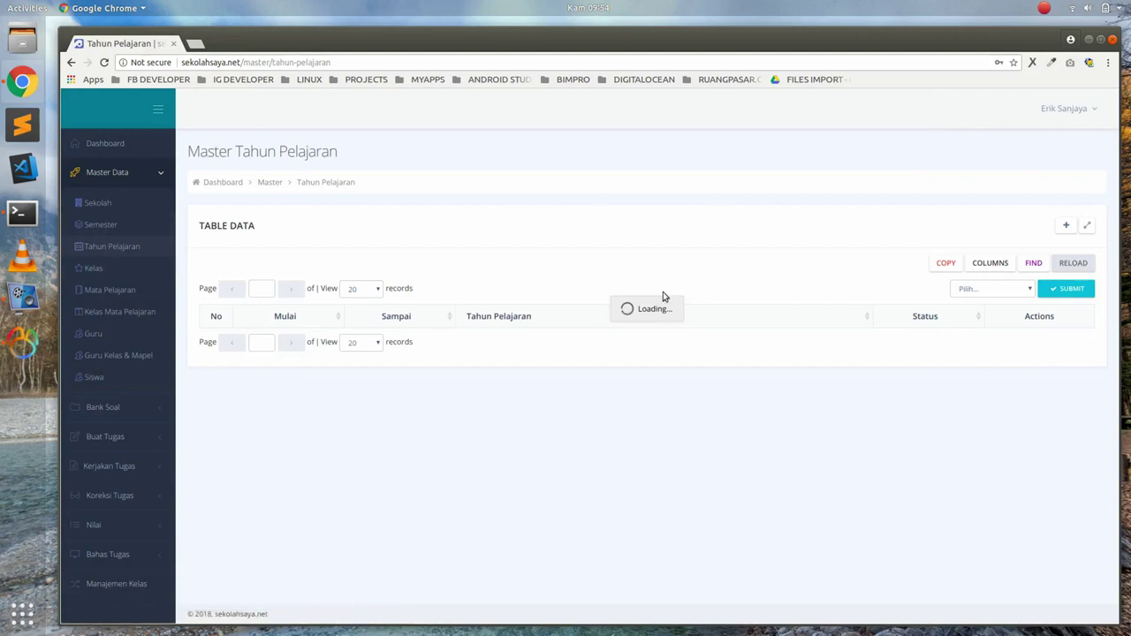
pyautogui.click(1067, 226)
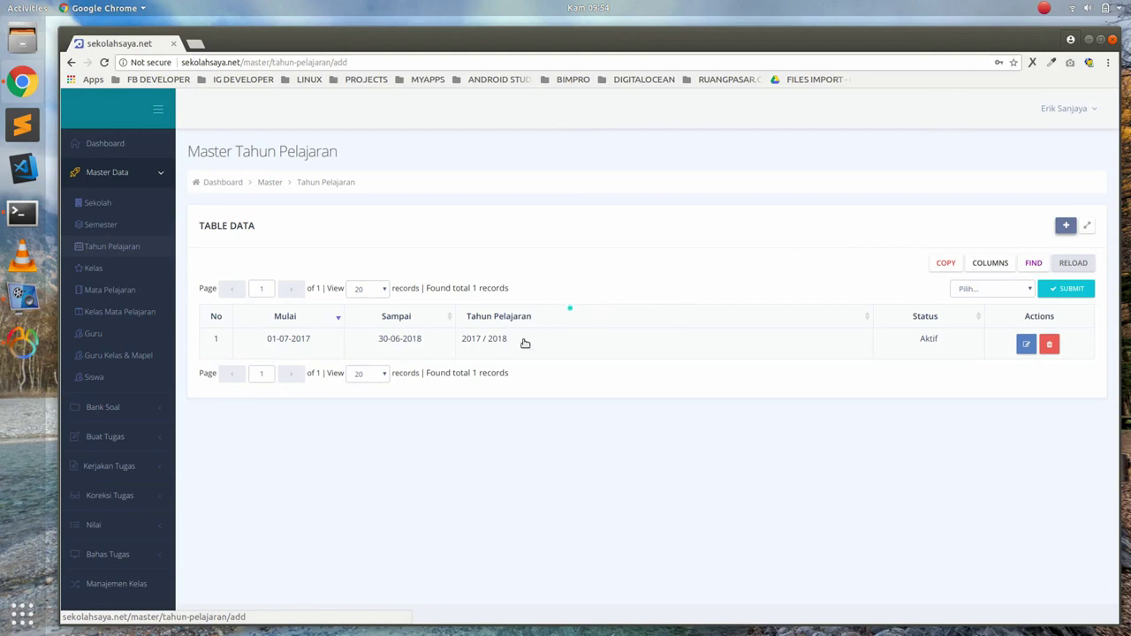
pyautogui.click(502, 321)
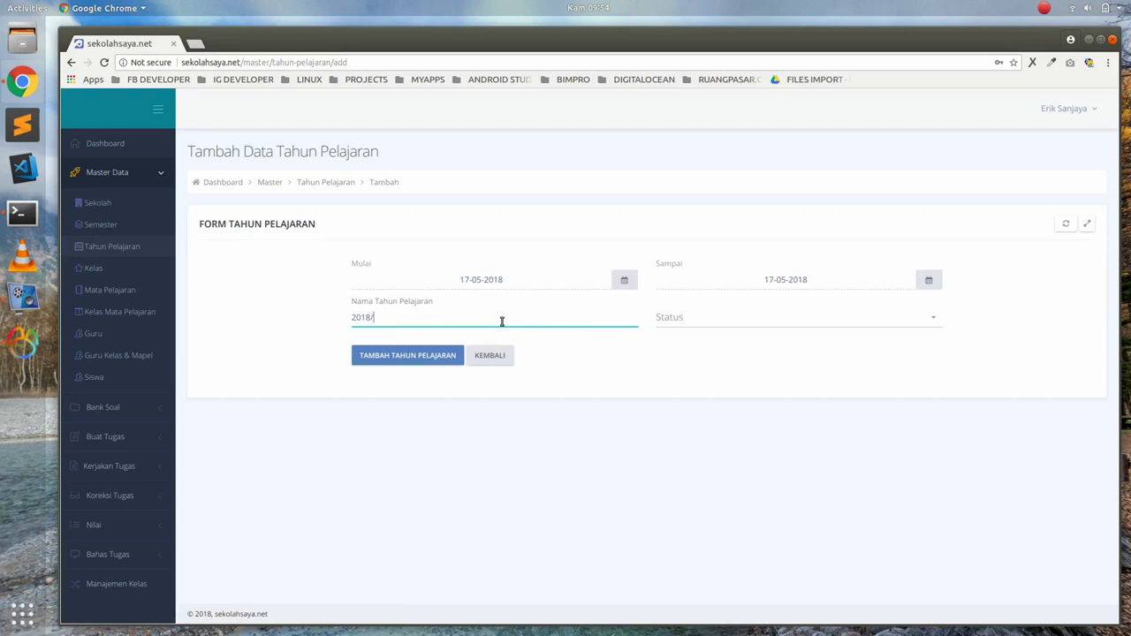
pyautogui.click(624, 280)
pyautogui.click(731, 302)
pyautogui.click(731, 301)
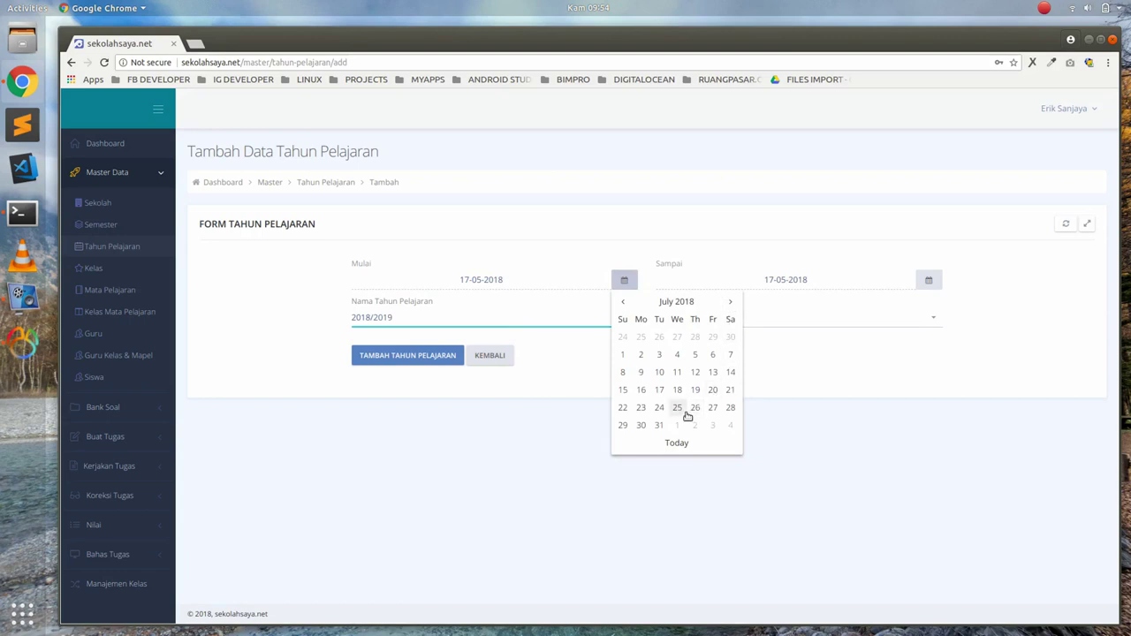
pyautogui.click(659, 425)
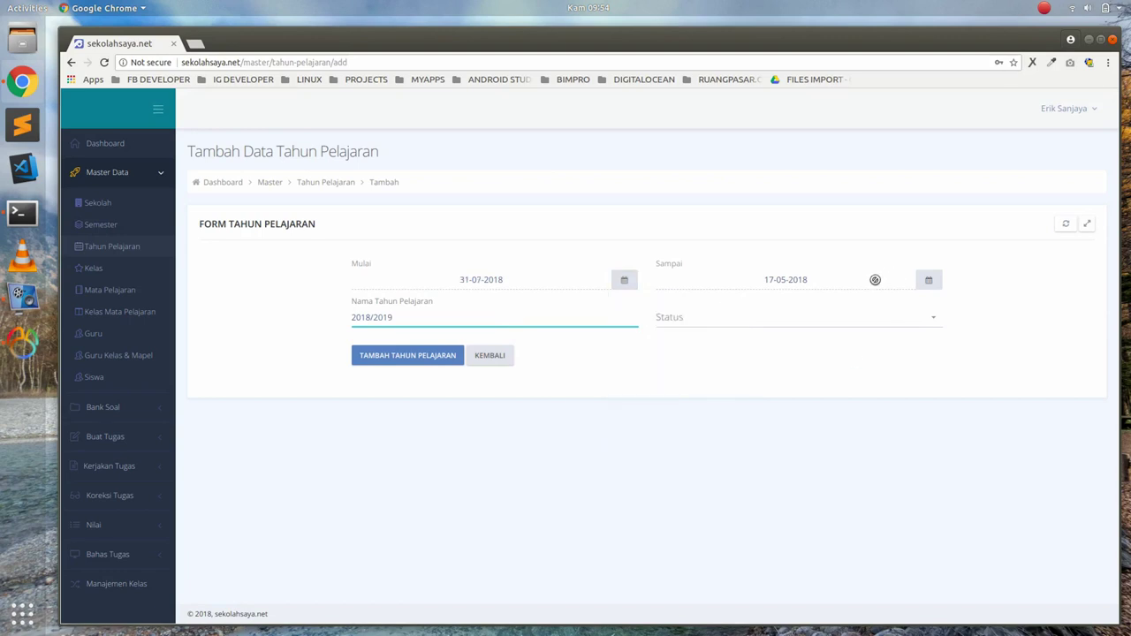
# Set the new school year's end date (Sampai) to 30-06-2019
pyautogui.click(877, 278)
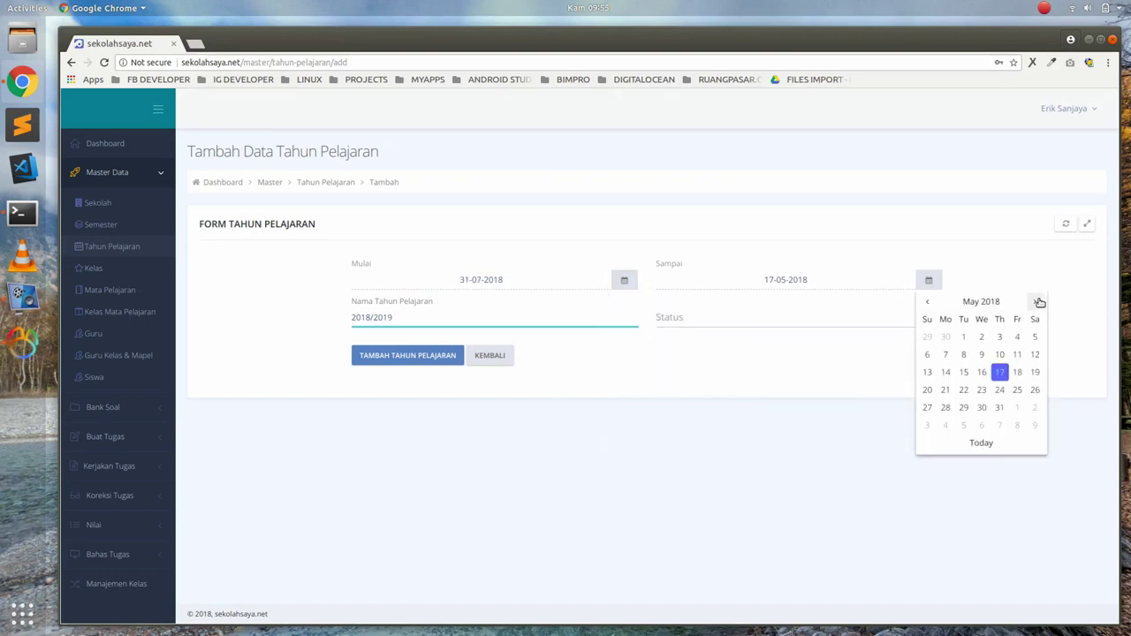
pyautogui.click(997, 303)
pyautogui.click(995, 305)
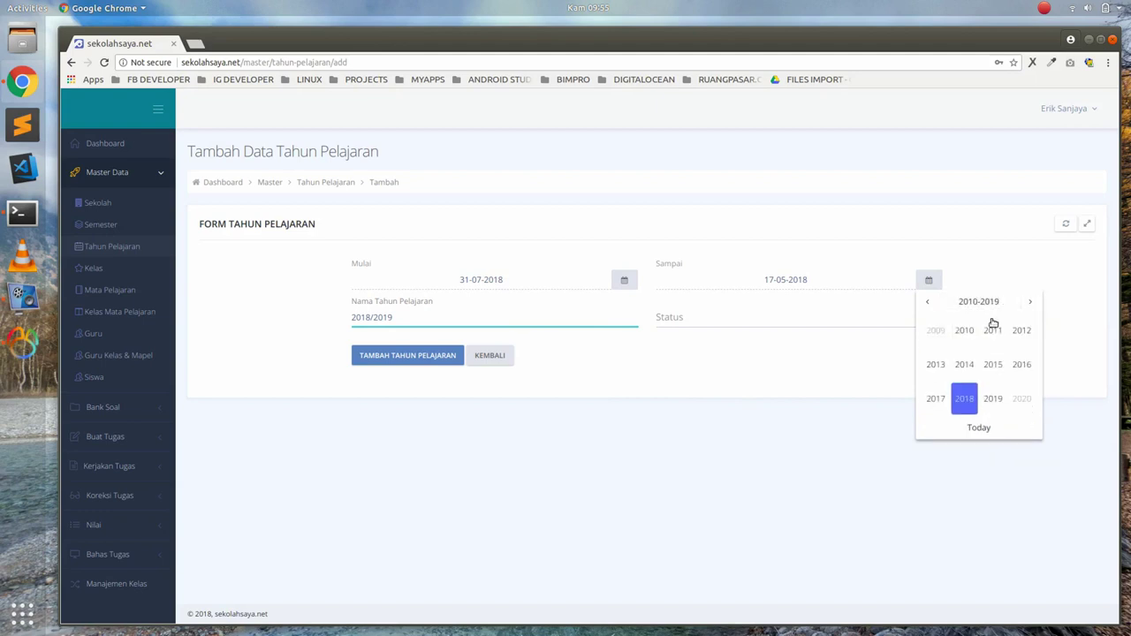
pyautogui.click(994, 398)
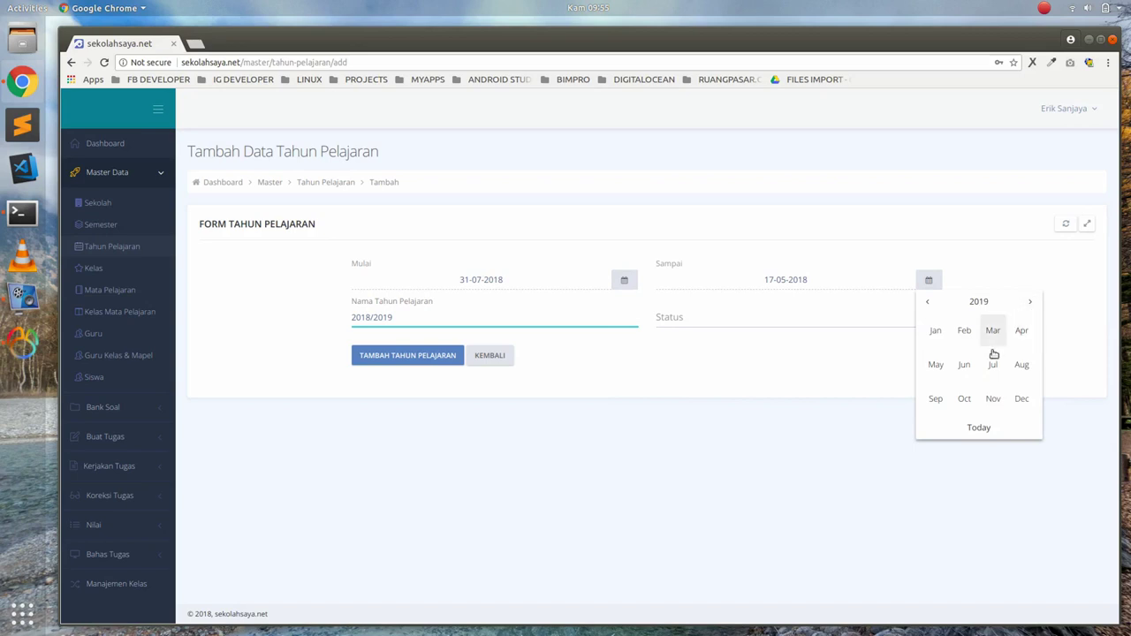
pyautogui.click(967, 366)
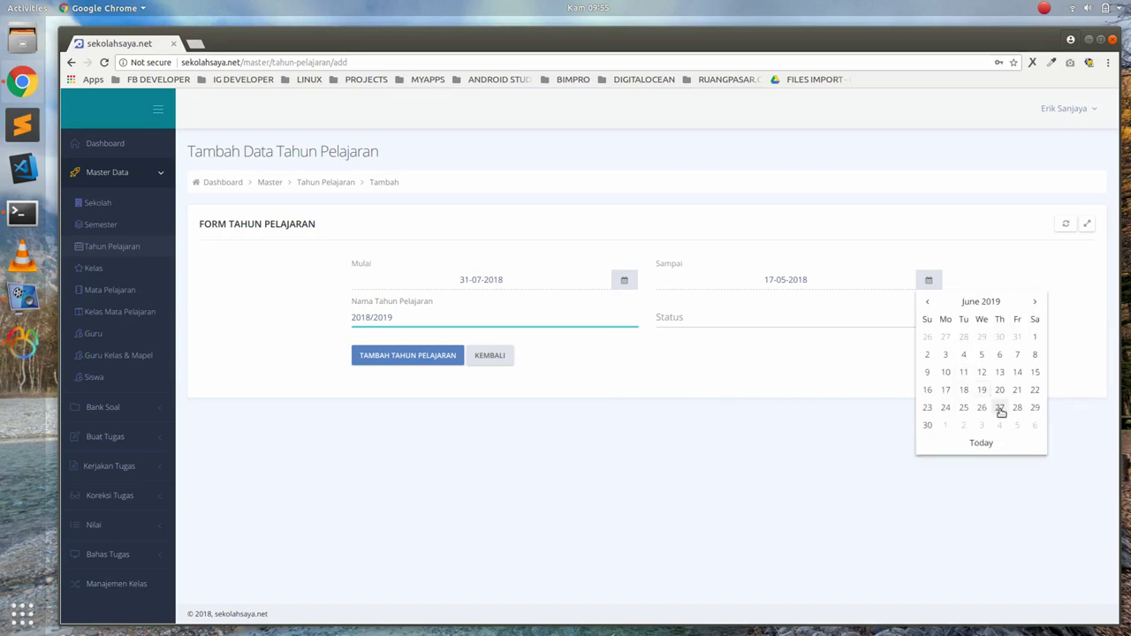
pyautogui.click(928, 426)
# Set the new school year's status to Aktif, then submit the record and confirm saving it
pyautogui.click(672, 320)
pyautogui.click(683, 359)
pyautogui.click(421, 355)
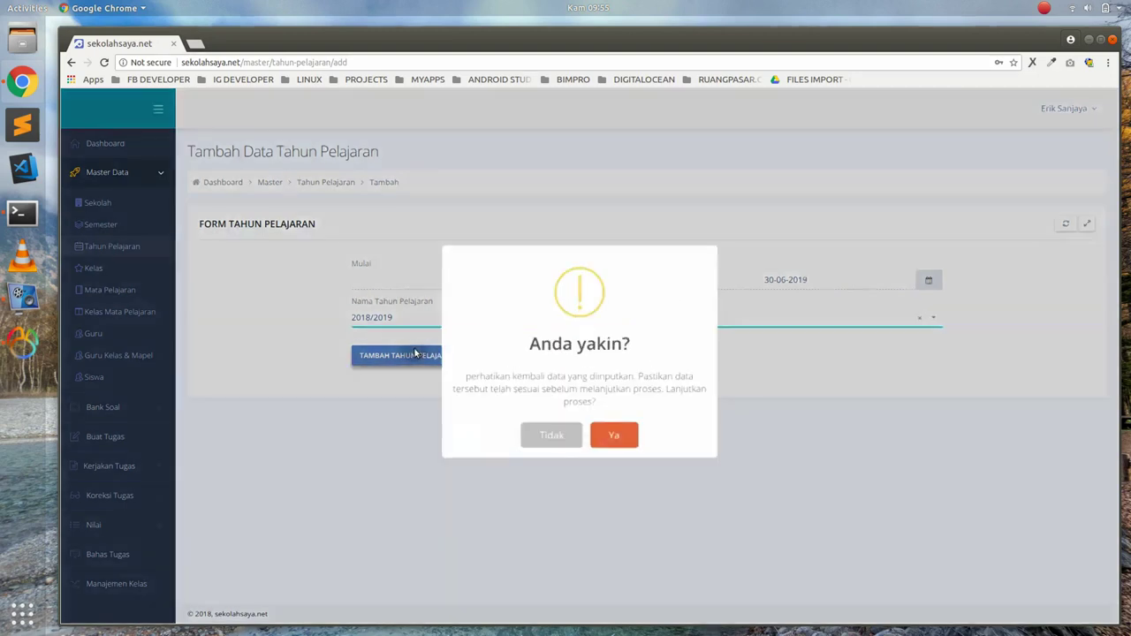
pyautogui.click(631, 440)
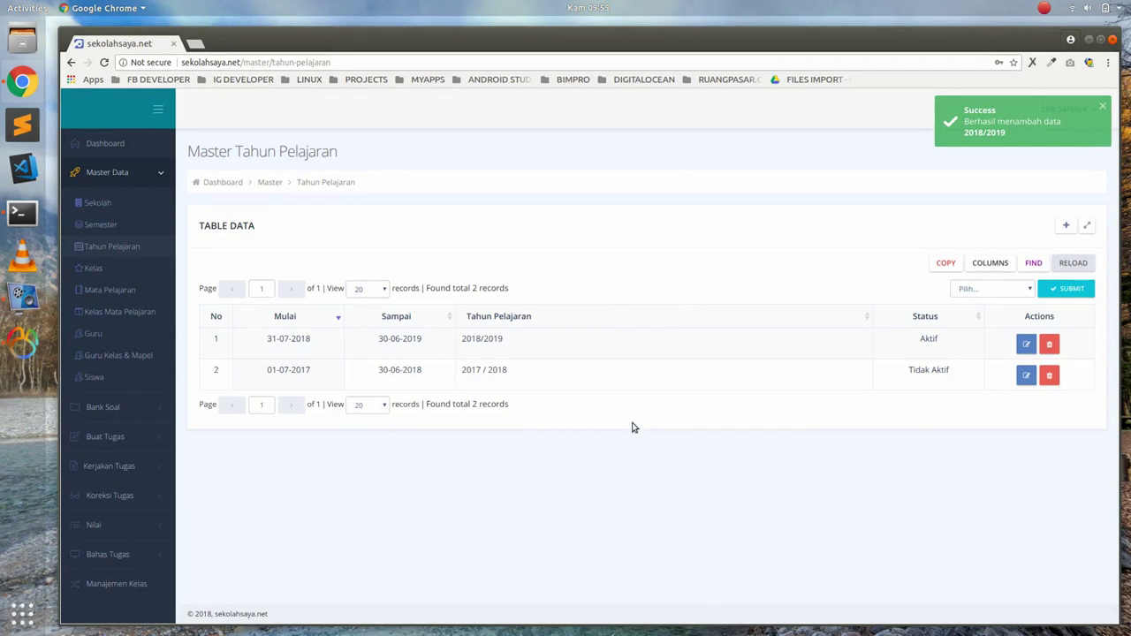
# Start a new Manajemen Kelas entry with source school year 2017 / 2018 and source class XI IPA 1
pyautogui.click(151, 179)
pyautogui.click(127, 380)
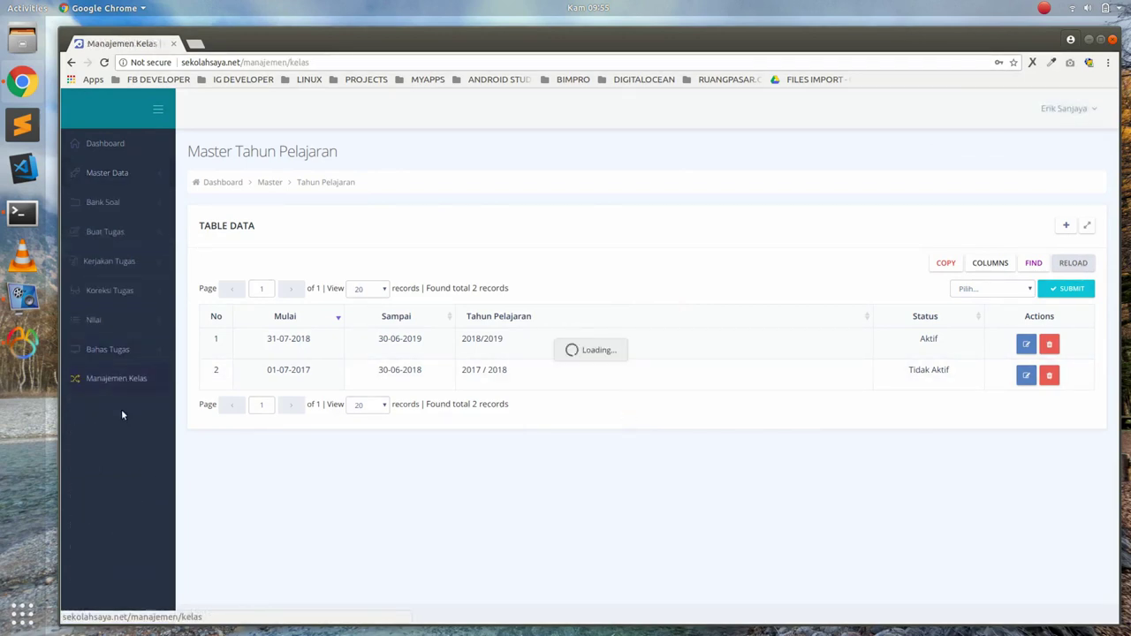
pyautogui.click(1066, 228)
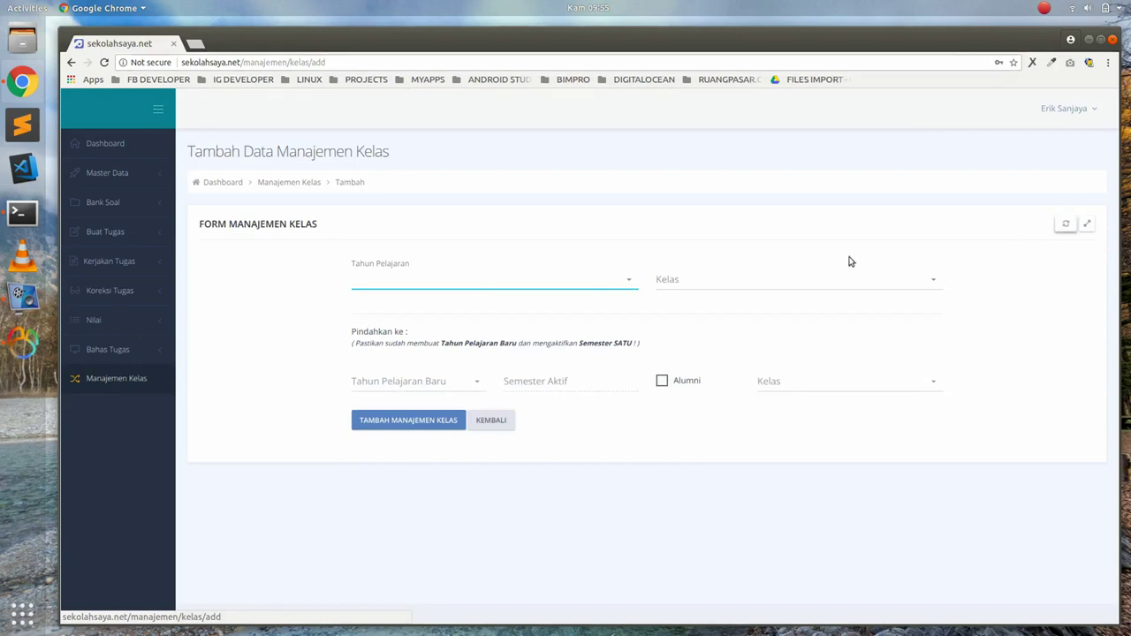
pyautogui.click(424, 285)
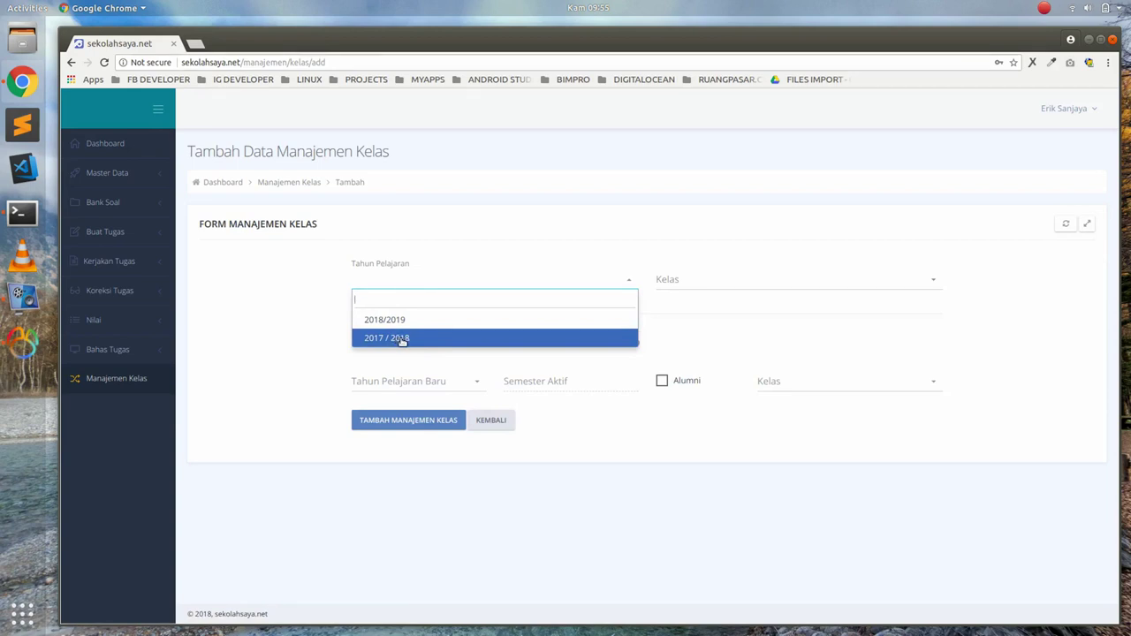
pyautogui.click(403, 341)
pyautogui.click(667, 281)
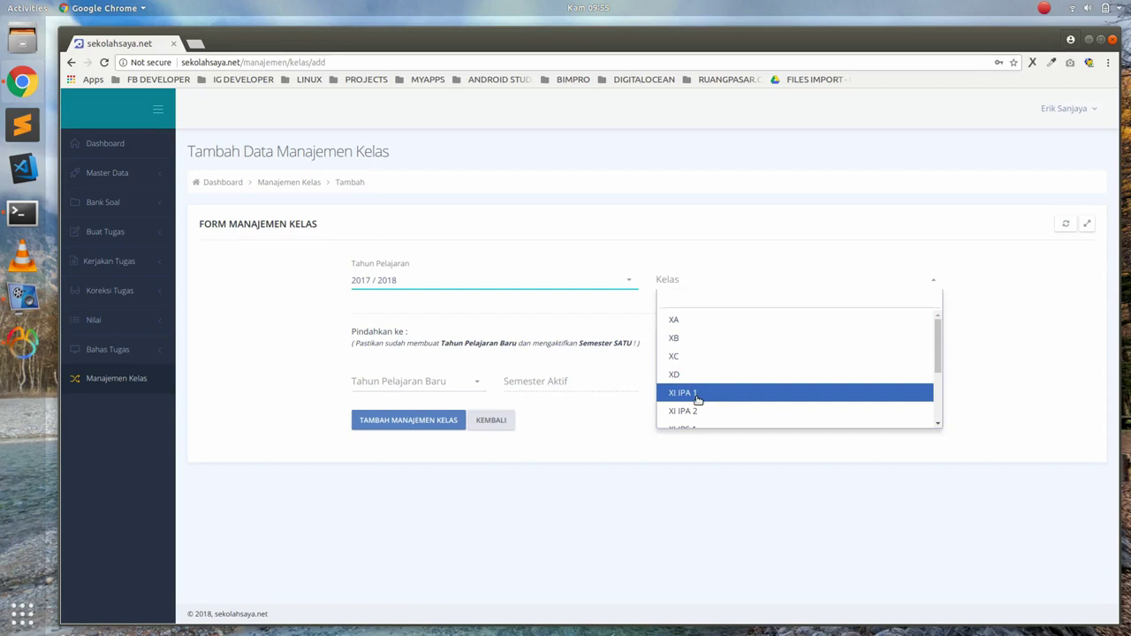
pyautogui.click(697, 400)
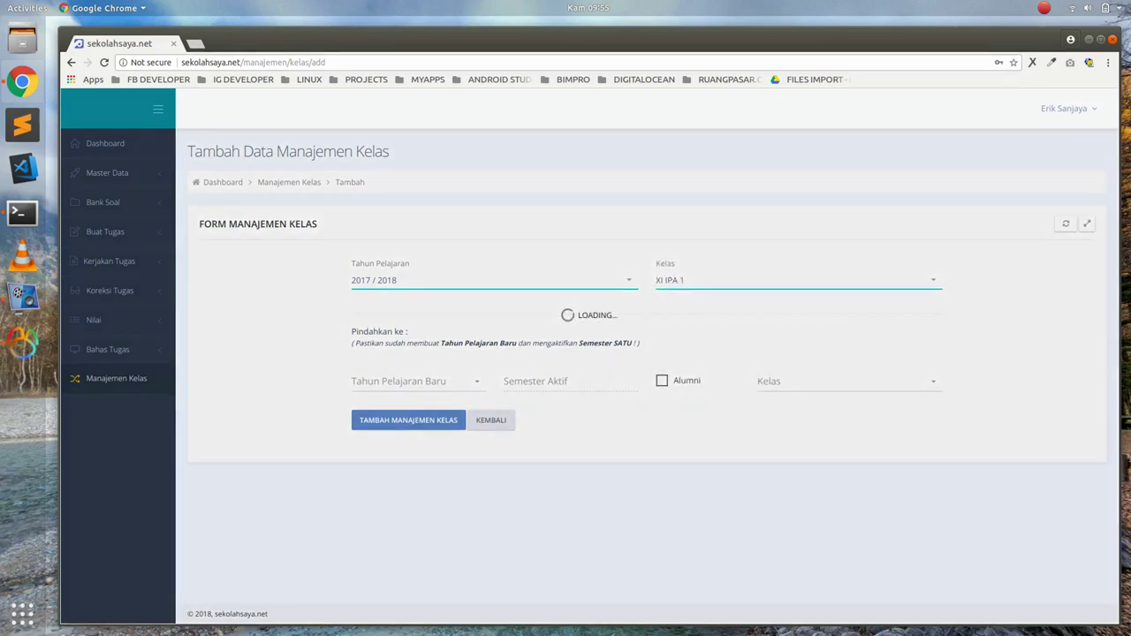
# Set the transfer destination to the new school year 2018/2019 and class XII IPA 2
pyautogui.scroll(-3, 282, 355)
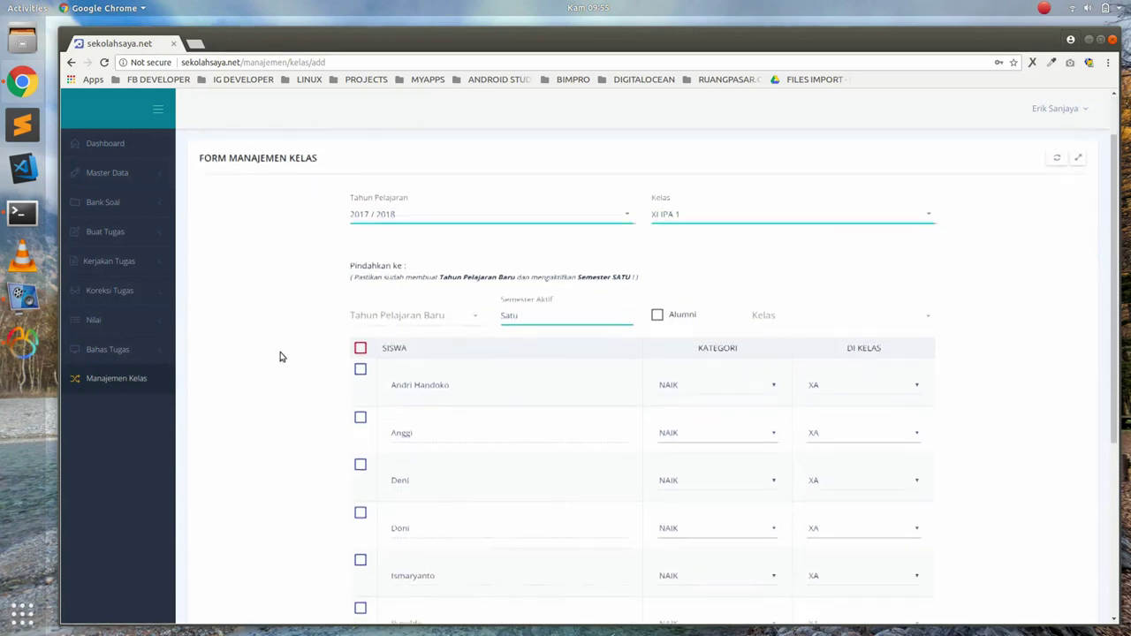
pyautogui.click(392, 258)
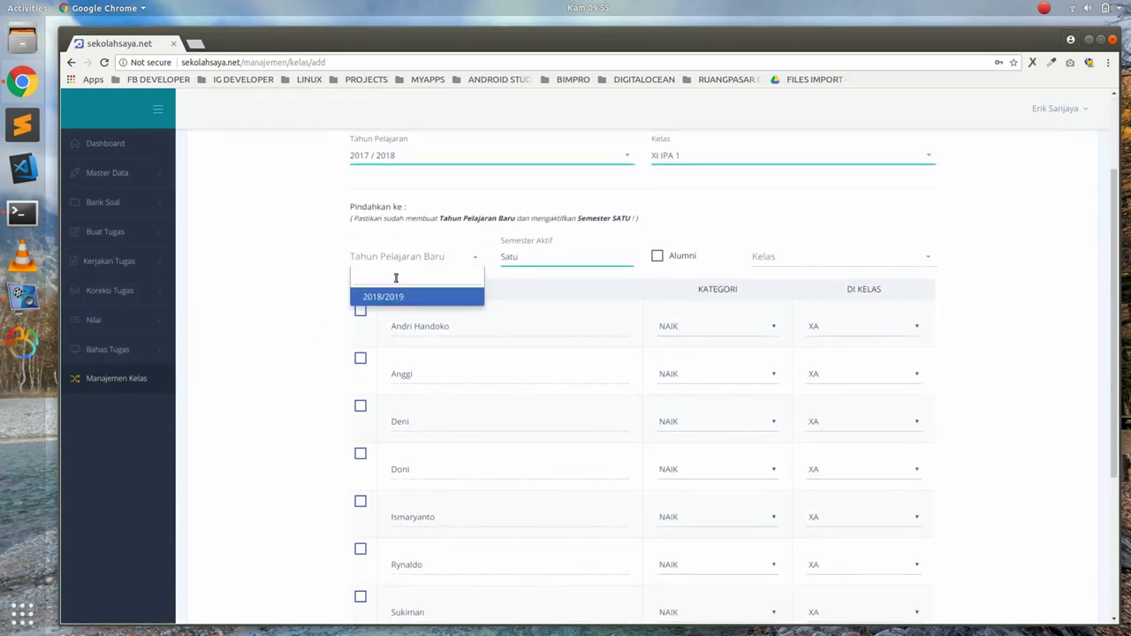
pyautogui.click(402, 298)
pyautogui.scroll(2, 783, 324)
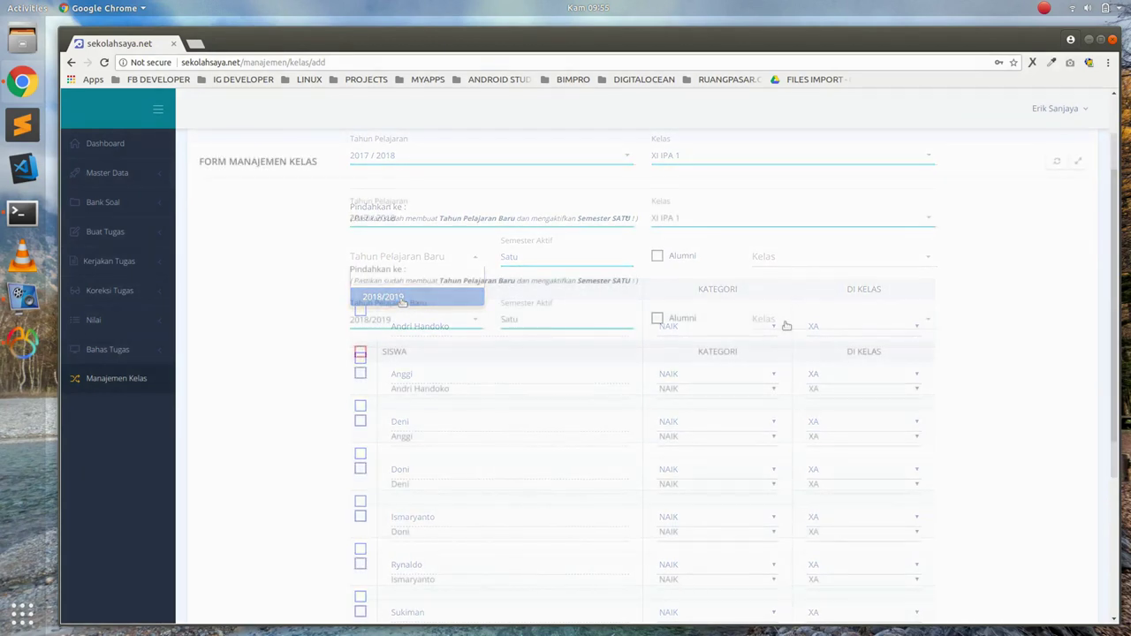
pyautogui.click(786, 325)
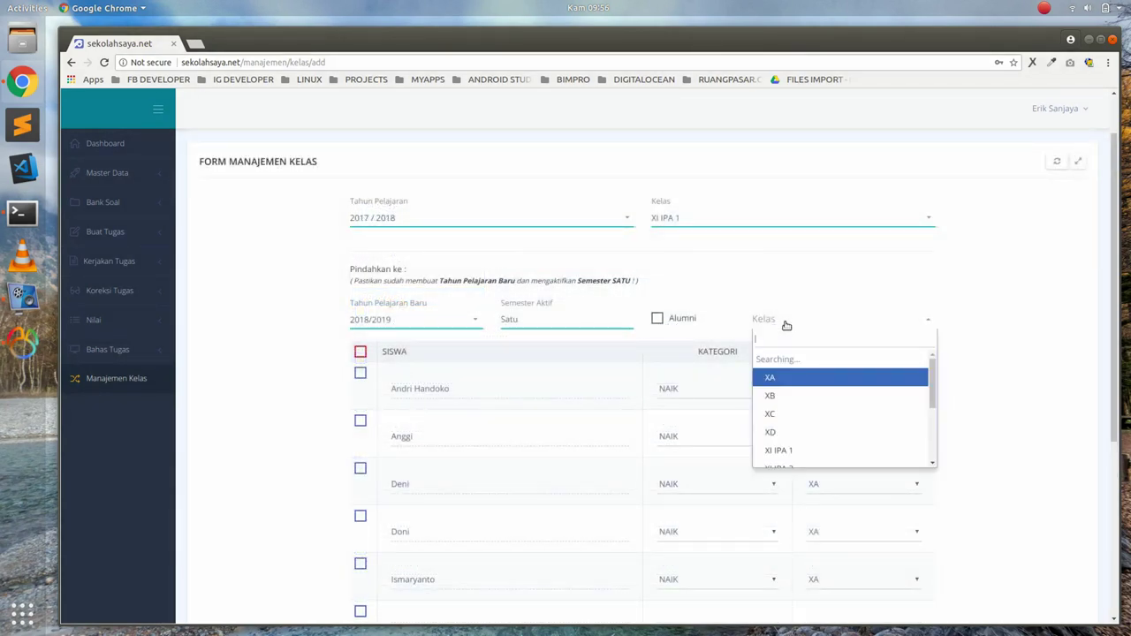
pyautogui.scroll(-3, 812, 410)
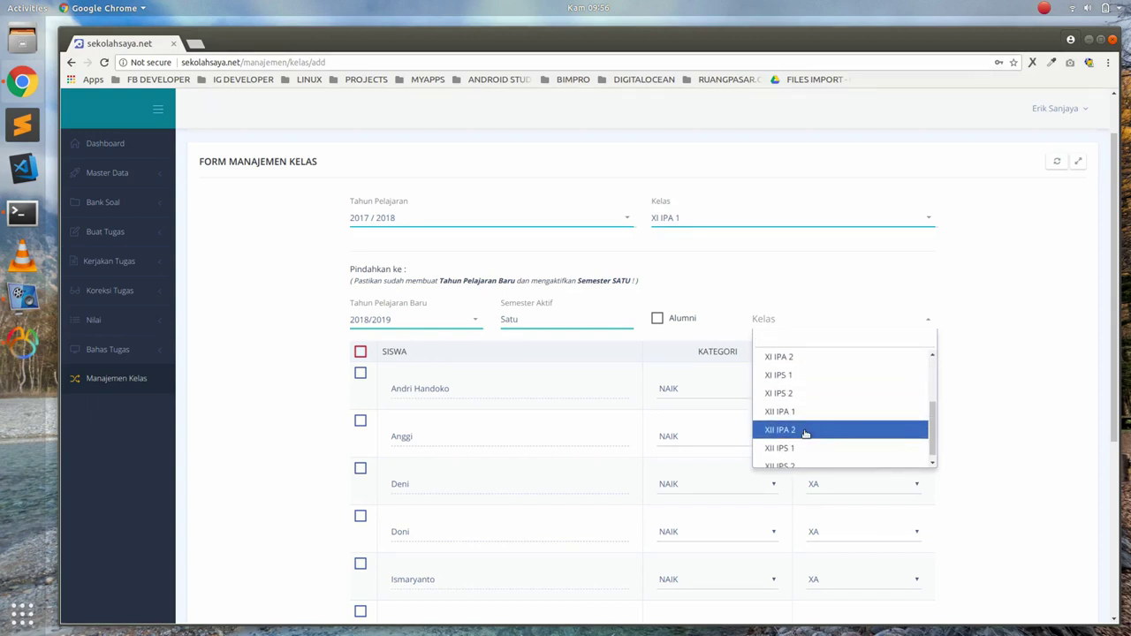
pyautogui.click(805, 431)
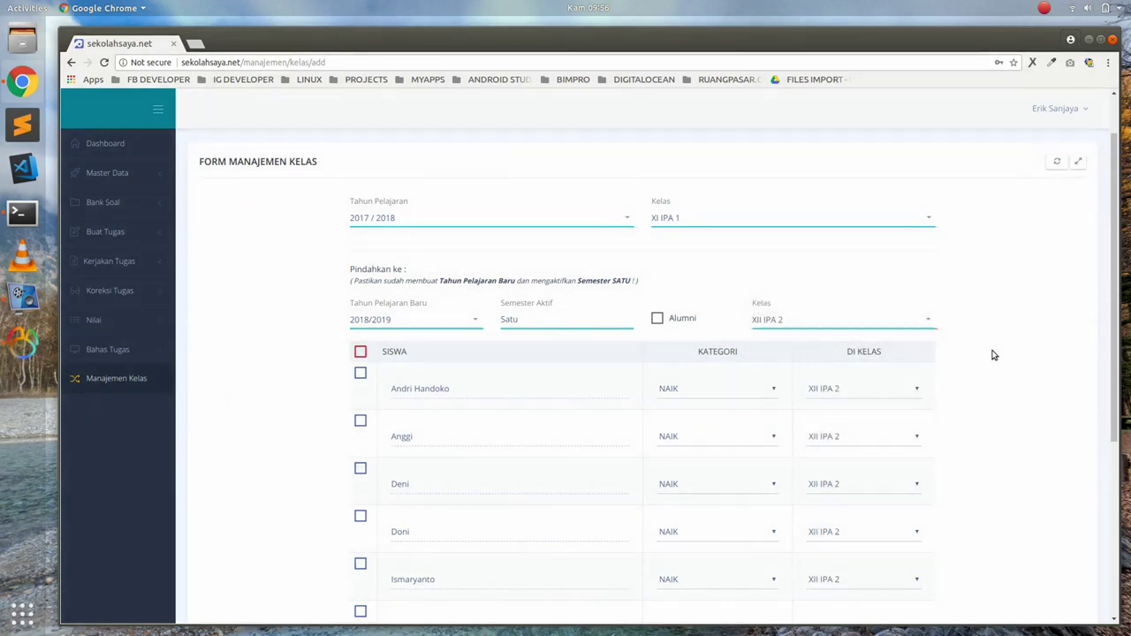
# Review the student list and set the first student's category to TINGGAL
pyautogui.scroll(-3, 984, 433)
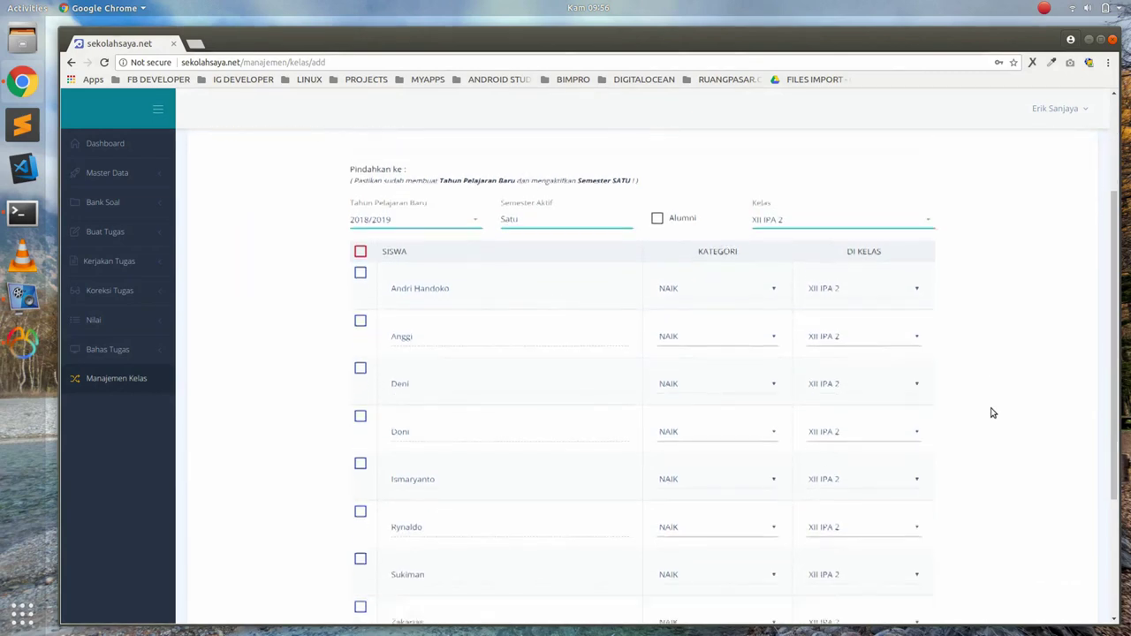
pyautogui.scroll(-1, 992, 413)
pyautogui.scroll(3, 992, 413)
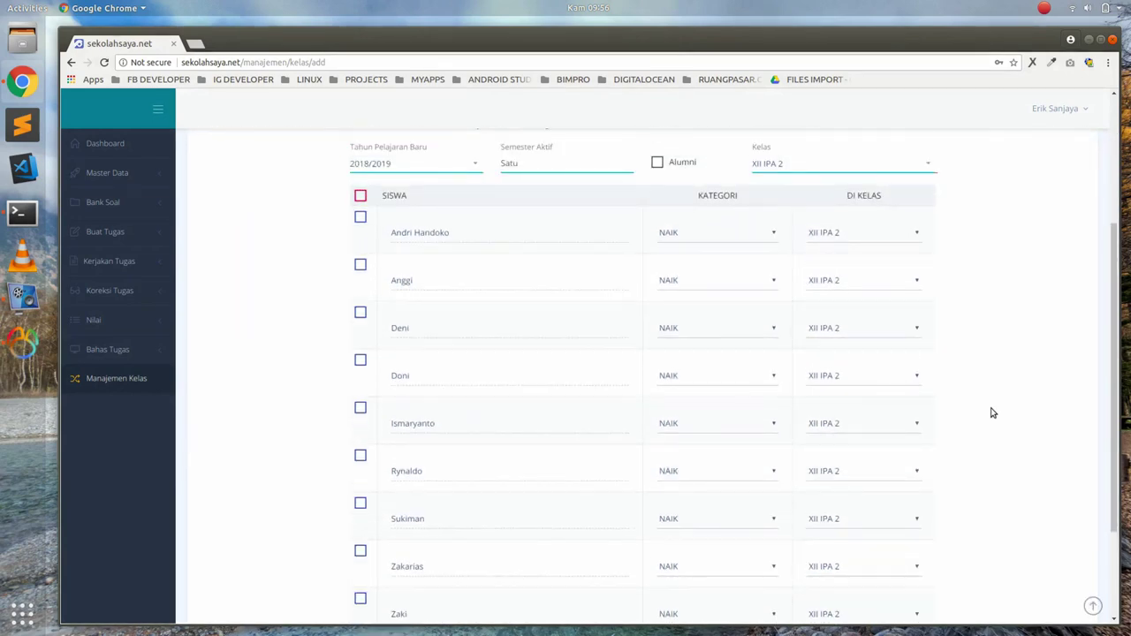
pyautogui.scroll(1, 992, 413)
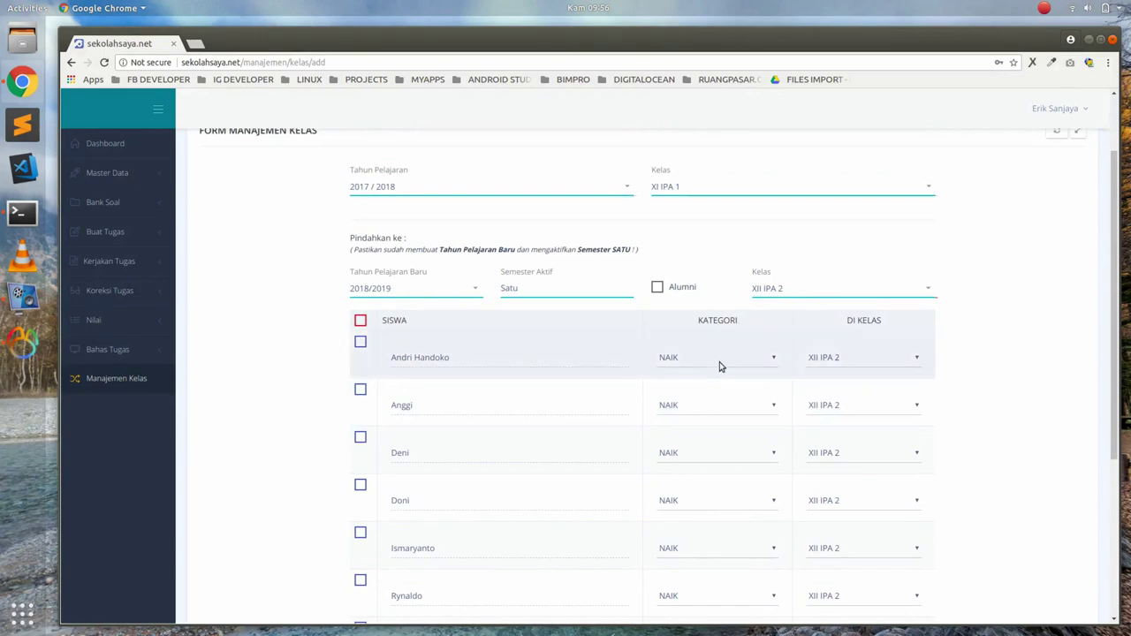
pyautogui.scroll(-1, 720, 381)
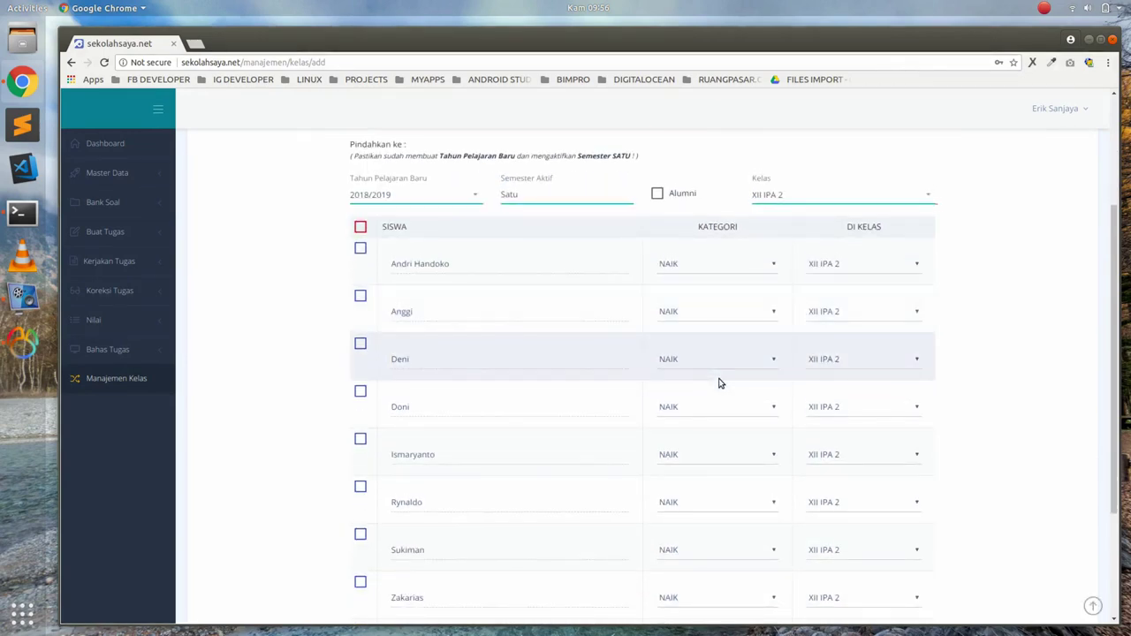
pyautogui.scroll(-1, 719, 383)
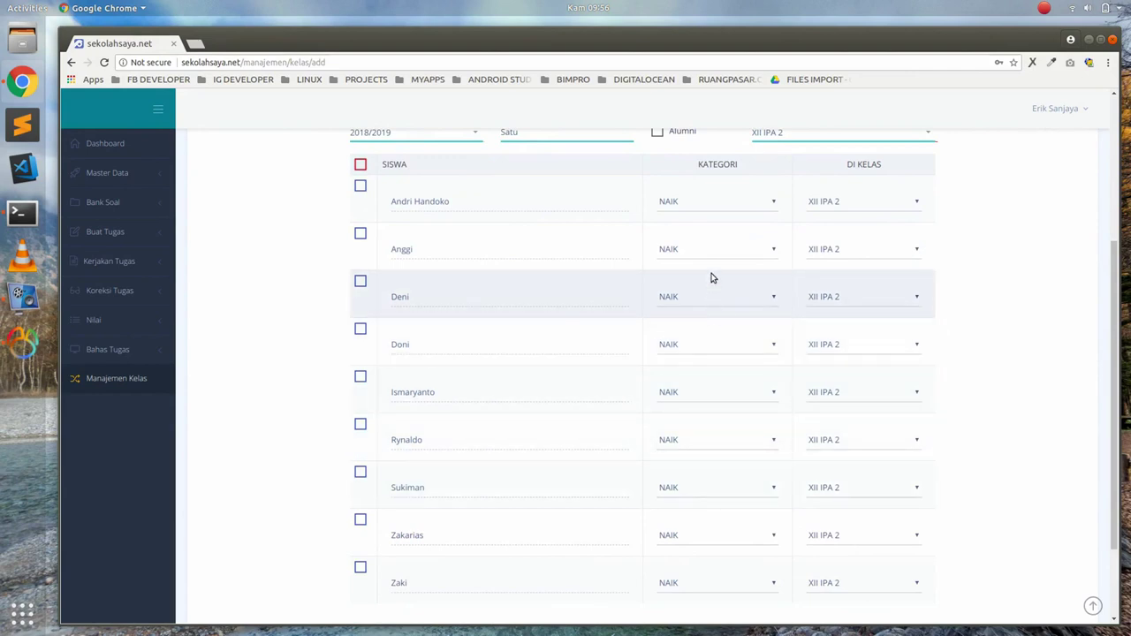
pyautogui.click(708, 200)
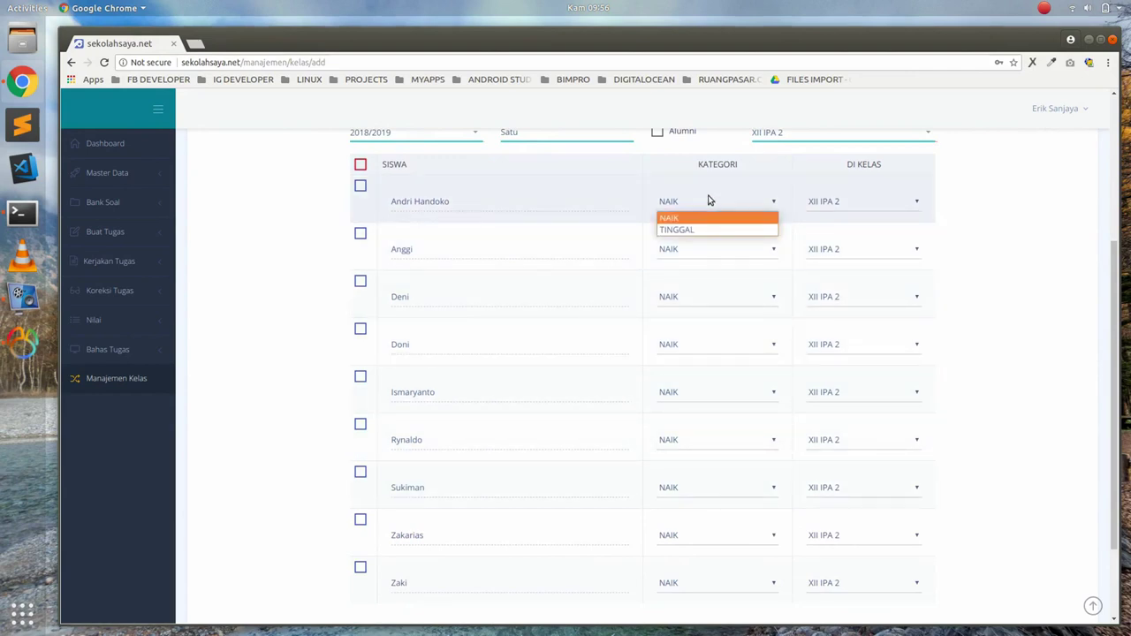
pyautogui.click(712, 230)
# Set the destination class of the first student, who is marked TINGGAL, to XI IPA 2
pyautogui.click(840, 212)
pyautogui.click(1018, 341)
pyautogui.scroll(1, 990, 338)
pyautogui.scroll(2, 981, 333)
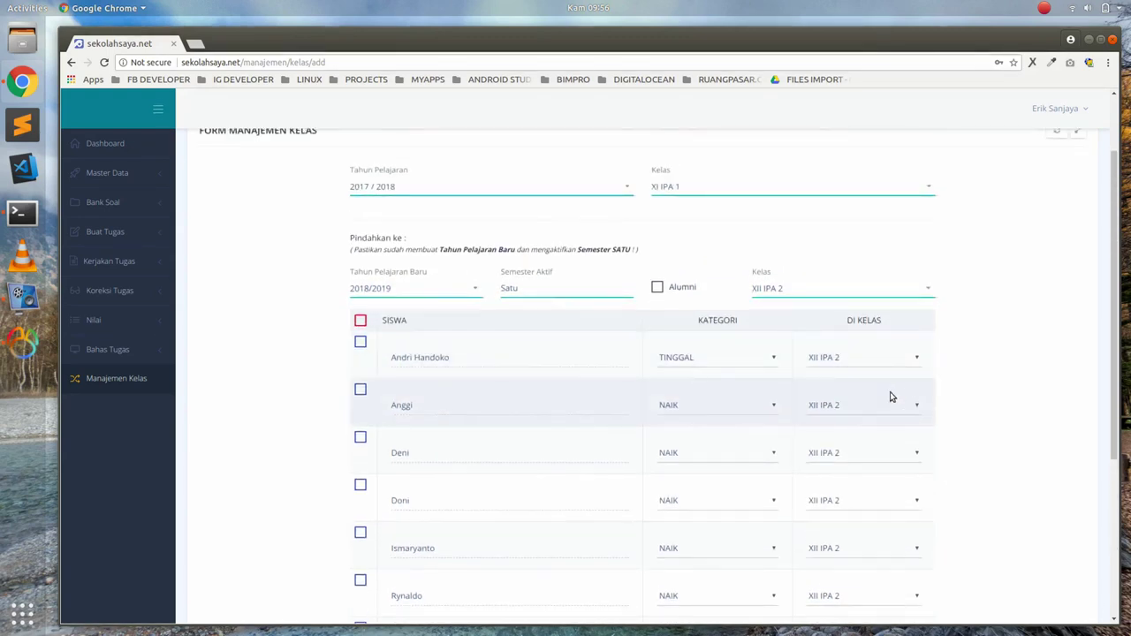
pyautogui.click(854, 358)
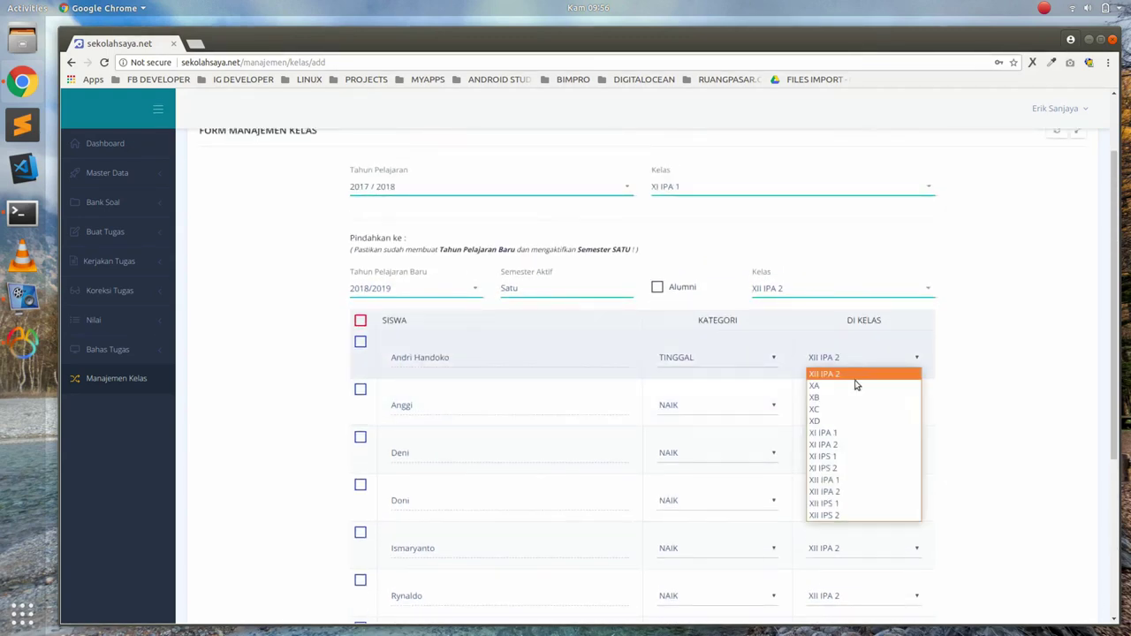
pyautogui.click(842, 446)
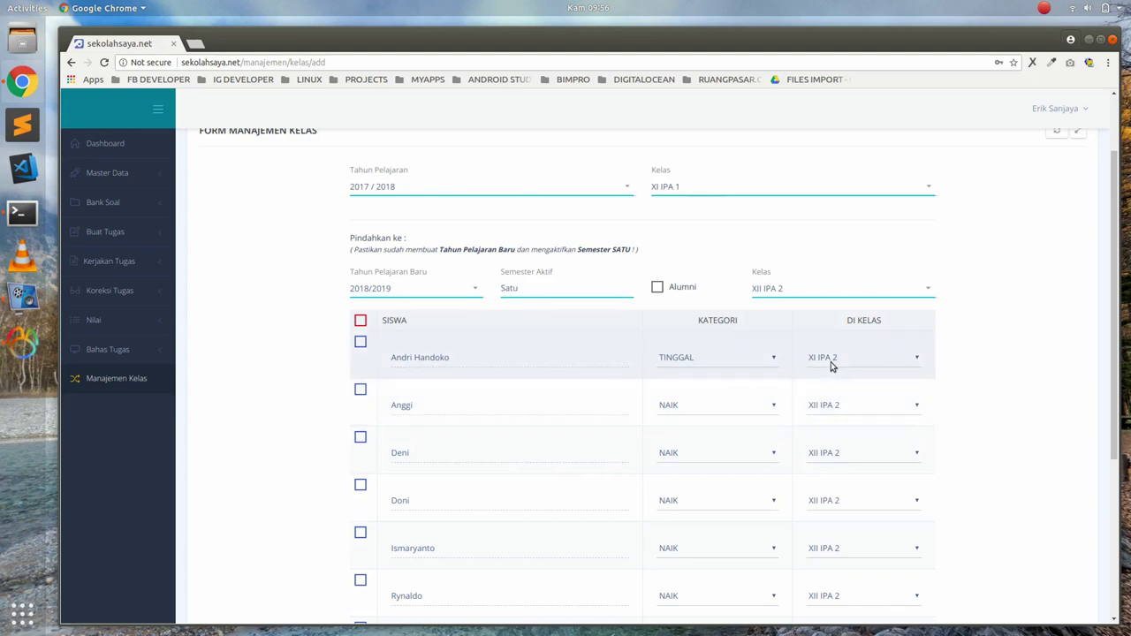
# Check the XI IPA 1 students' category and class assignments, then submit the class transfer and confirm it
pyautogui.scroll(-5, 979, 375)
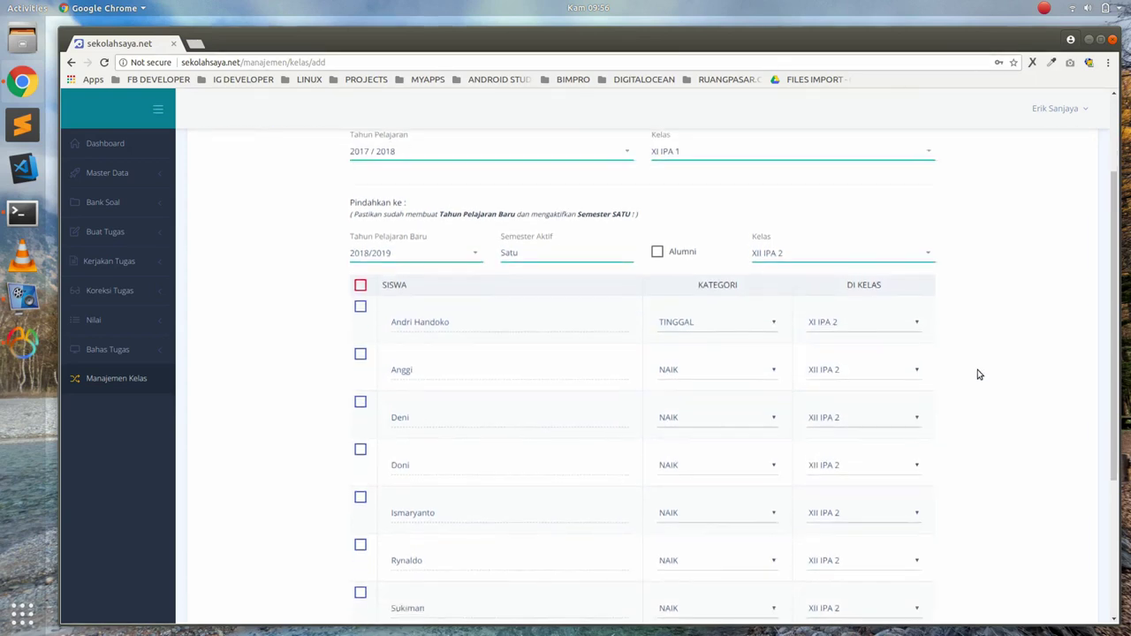
pyautogui.scroll(-1, 980, 375)
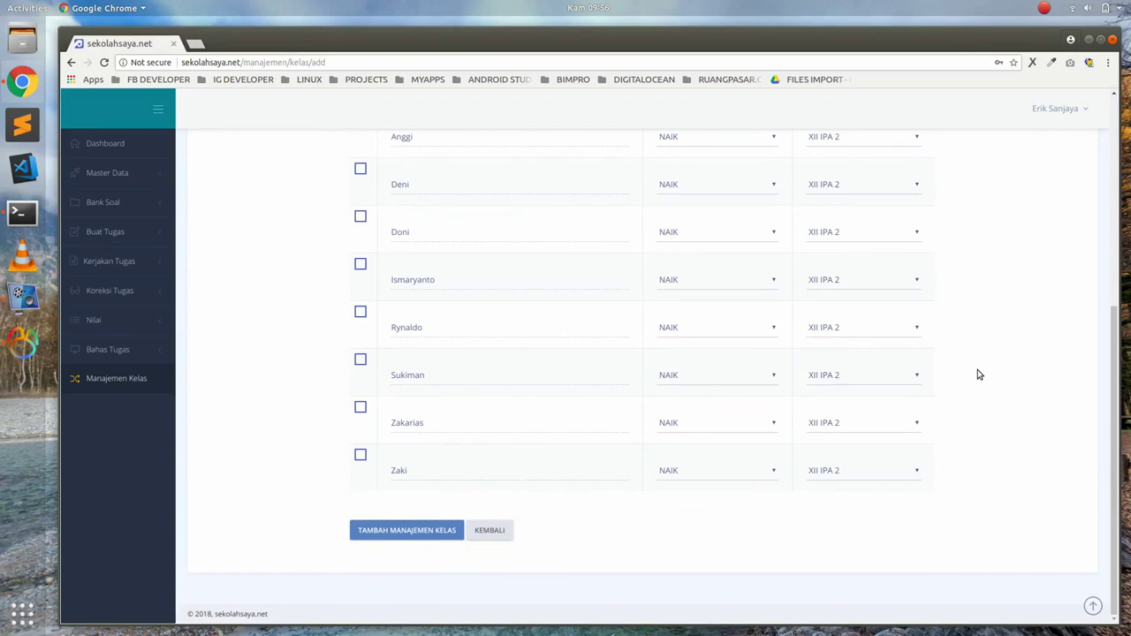
pyautogui.scroll(4, 978, 375)
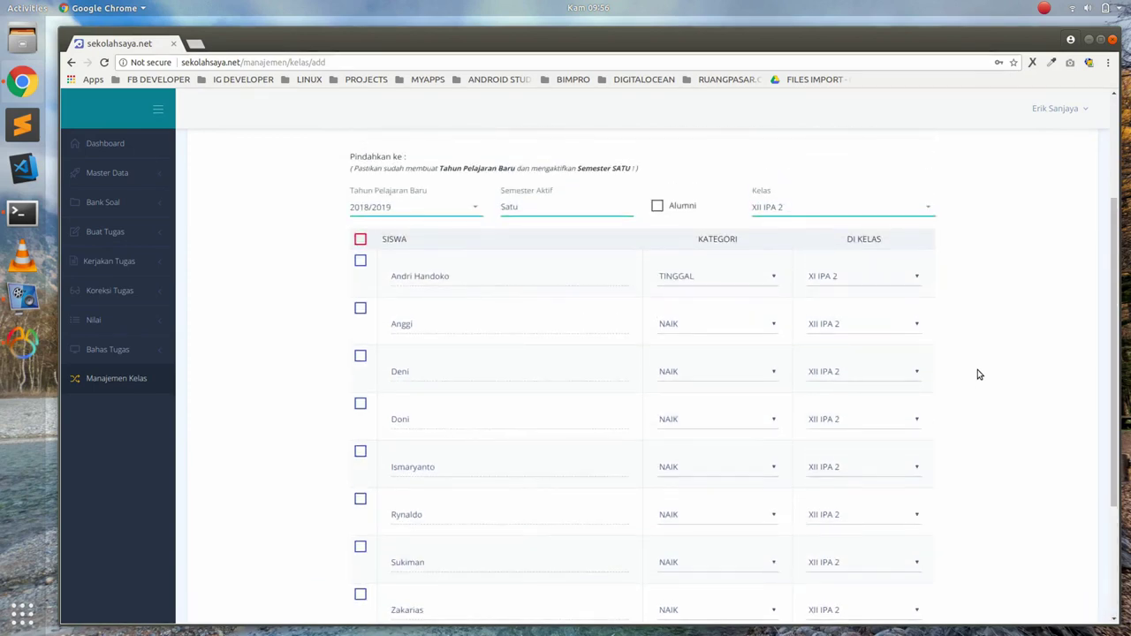
pyautogui.scroll(-4, 977, 374)
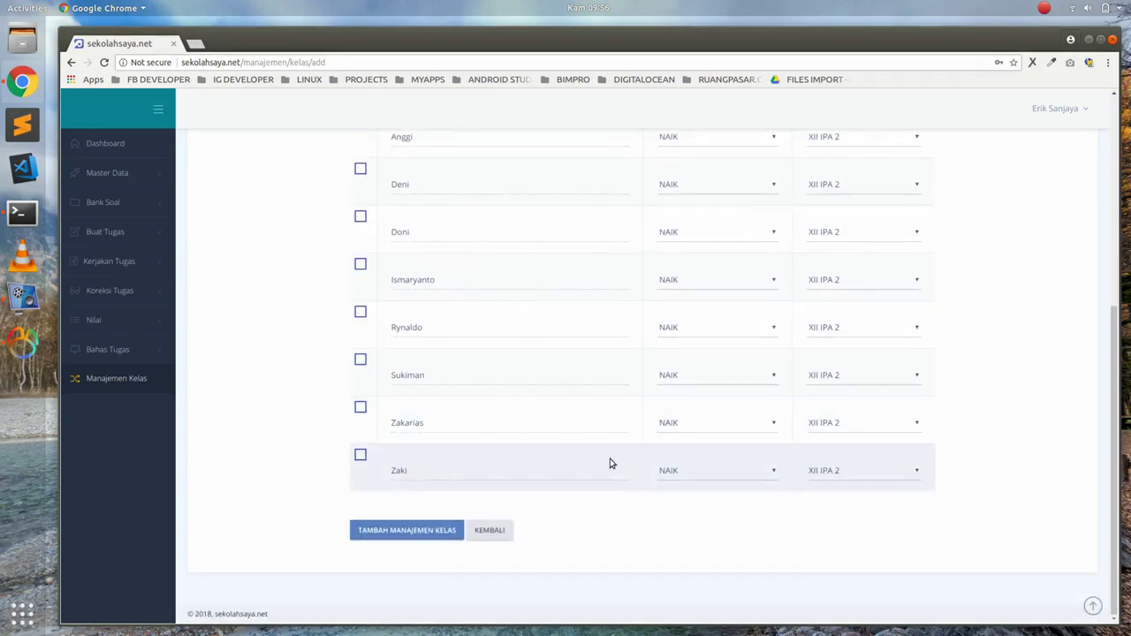
pyautogui.click(426, 530)
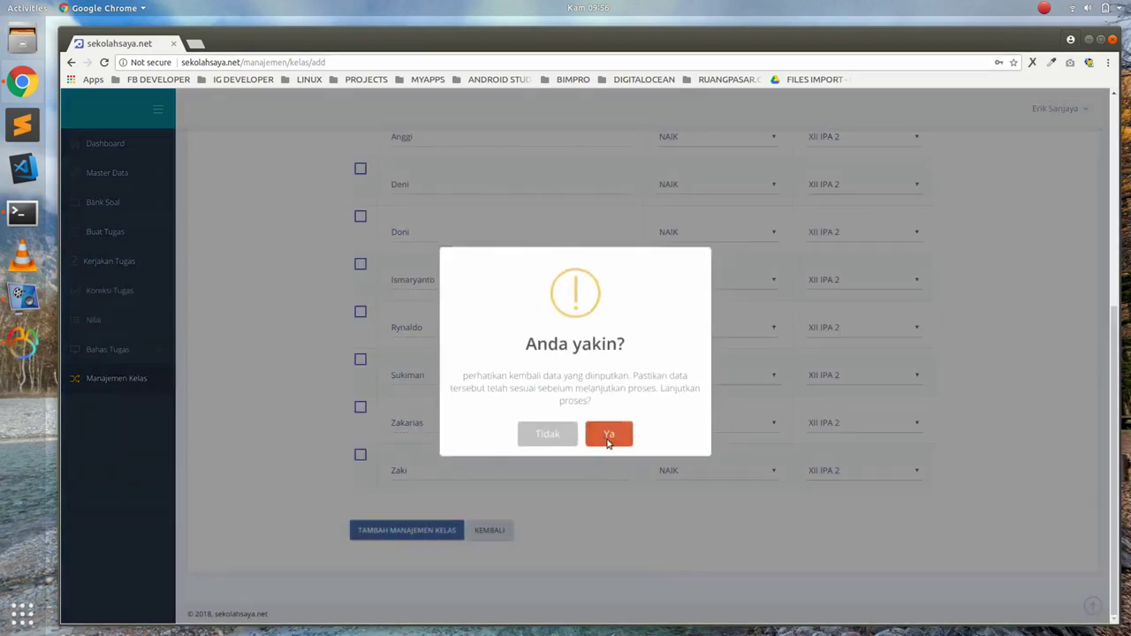
pyautogui.click(609, 443)
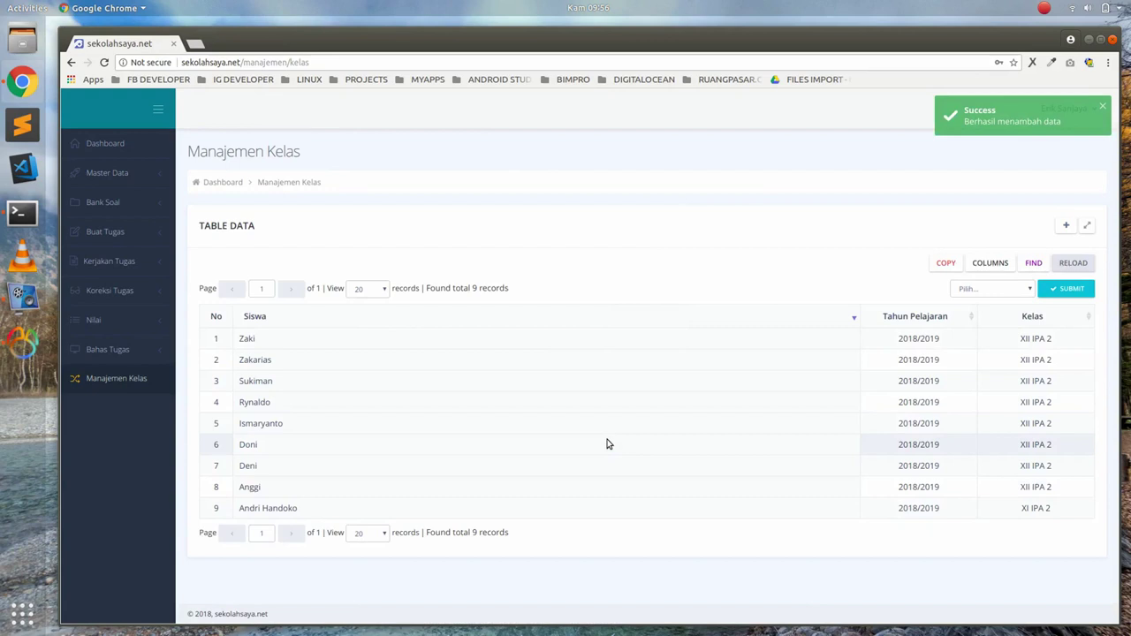
# Start another Manajemen Kelas entry with source school year 2017 / 2018 and source class XI IPS 2
pyautogui.click(1067, 228)
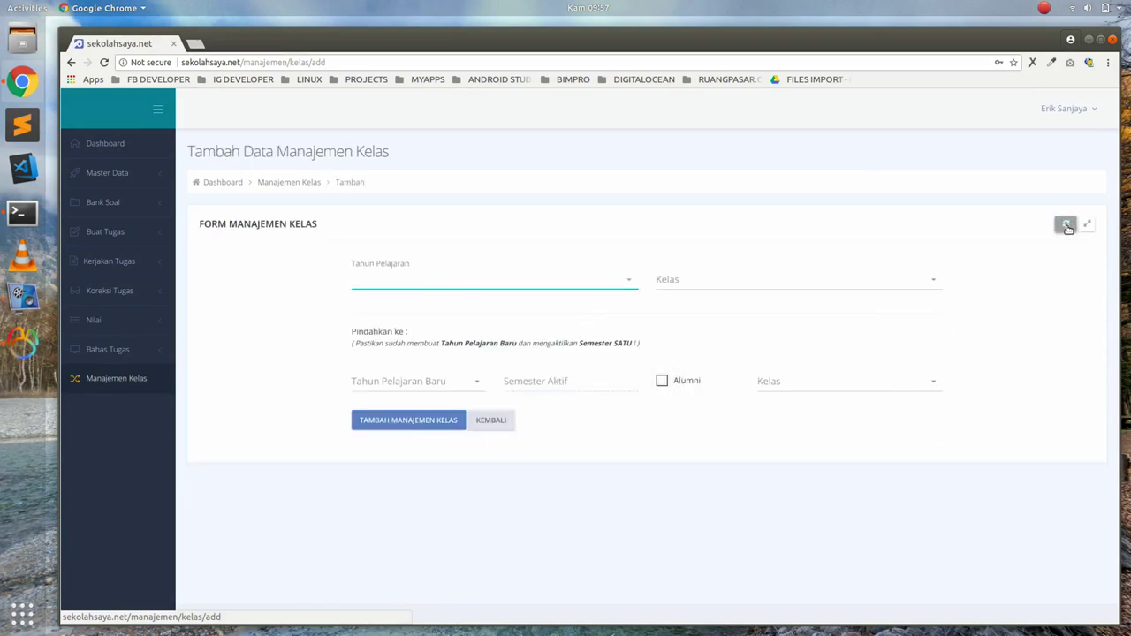
pyautogui.click(554, 282)
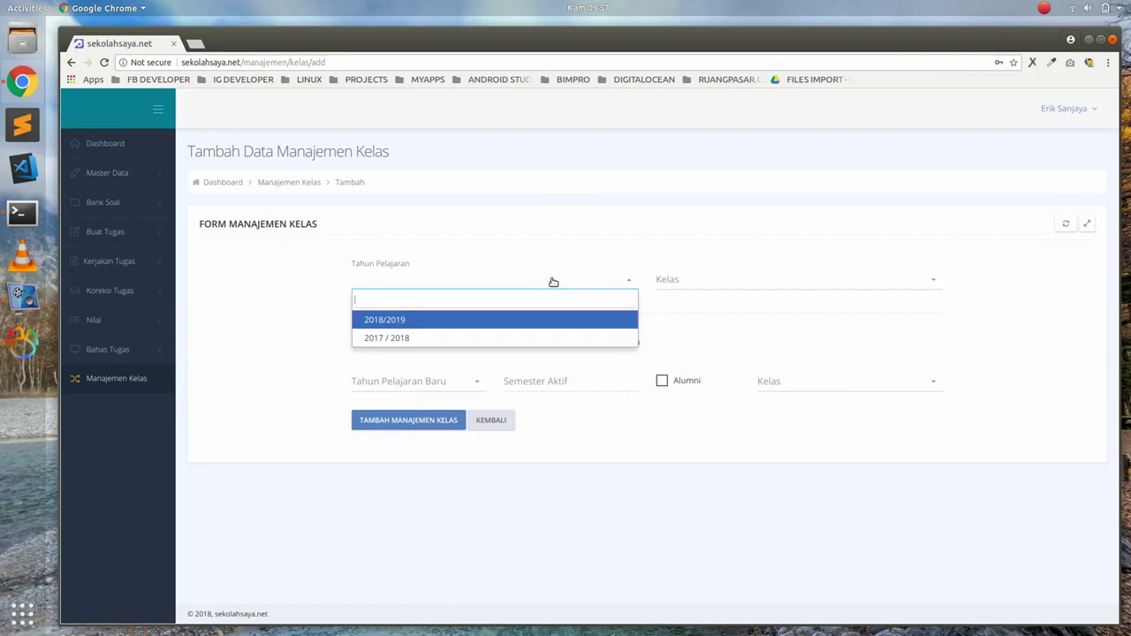
pyautogui.click(540, 337)
pyautogui.click(677, 285)
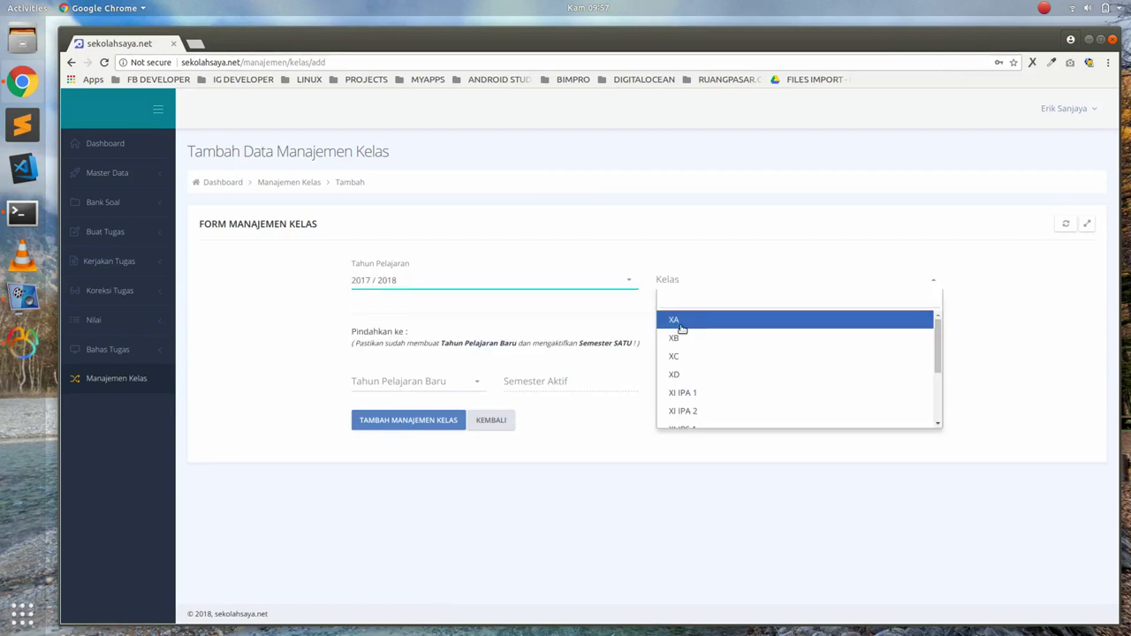
pyautogui.scroll(-3, 689, 344)
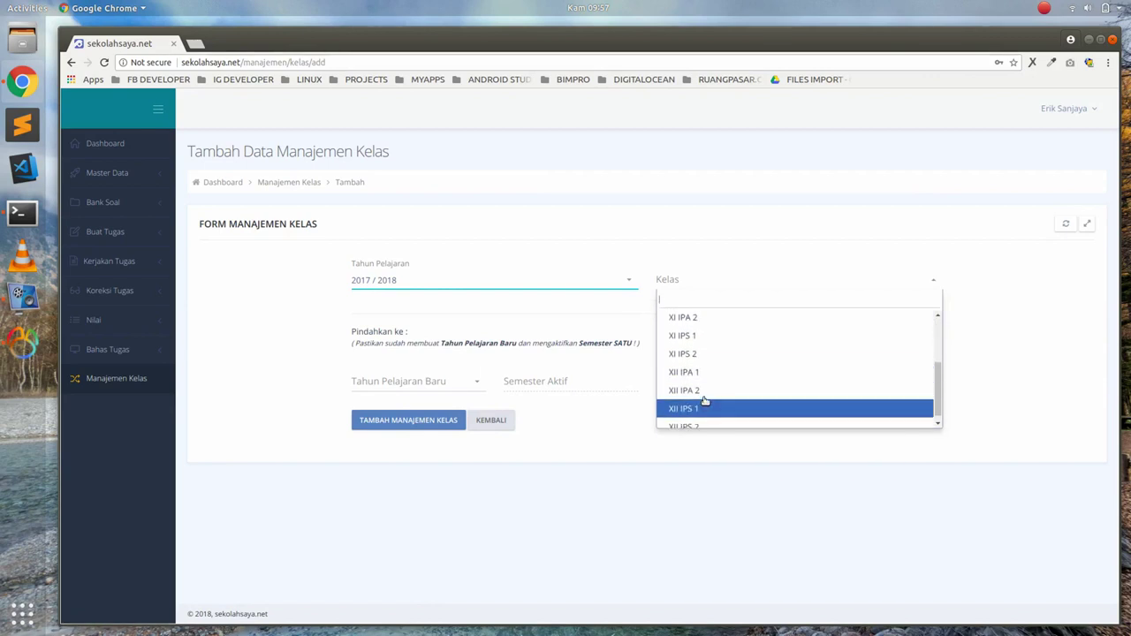
pyautogui.click(704, 355)
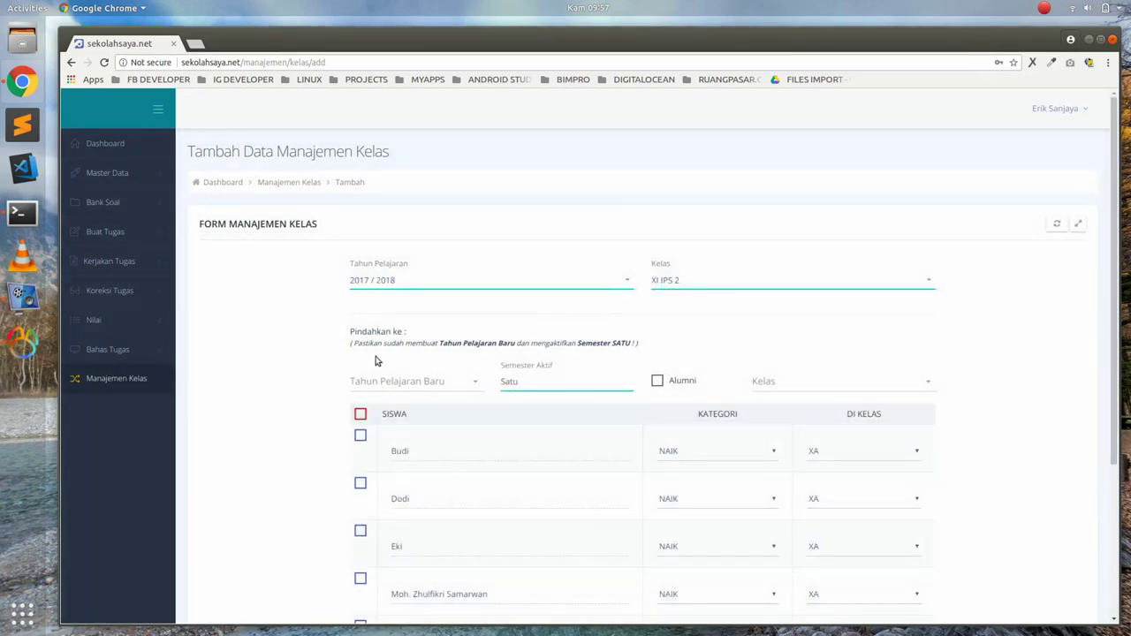
# Set the transfer destination for the XI IPS 2 students to school year 2018/2019 and class XII IPS 1
pyautogui.click(392, 382)
pyautogui.click(394, 423)
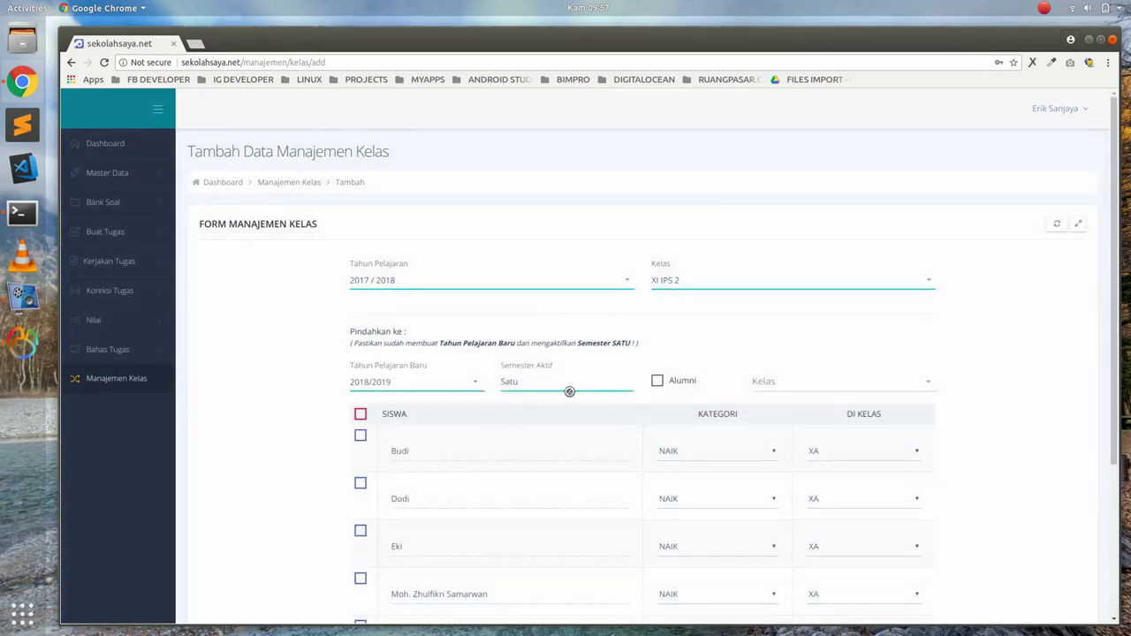
pyautogui.scroll(-1, 747, 380)
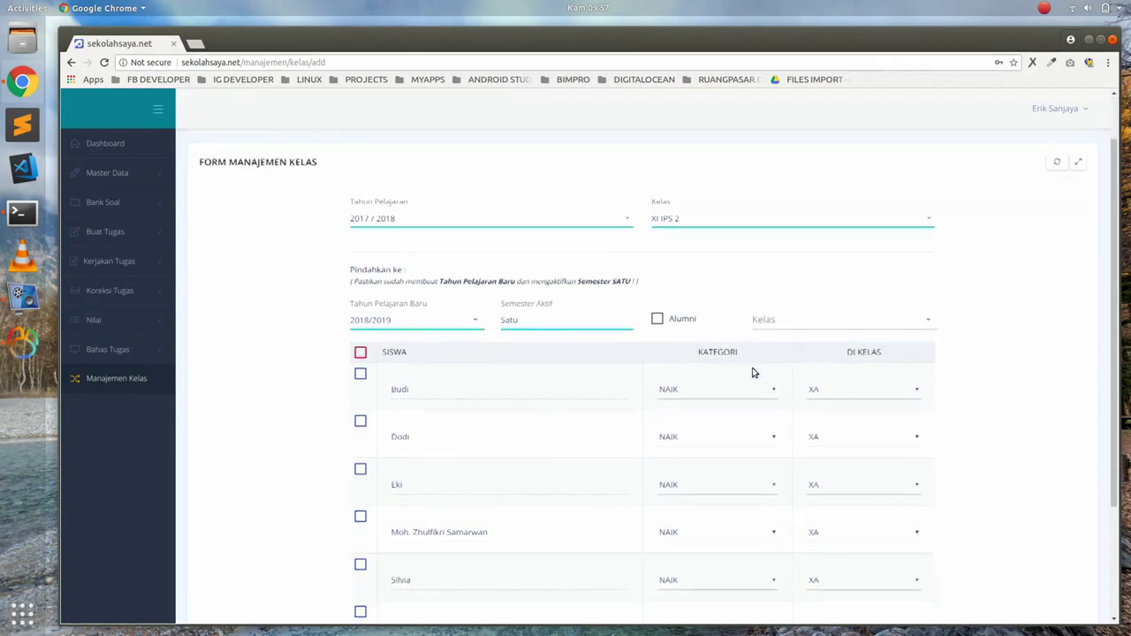
pyautogui.click(773, 319)
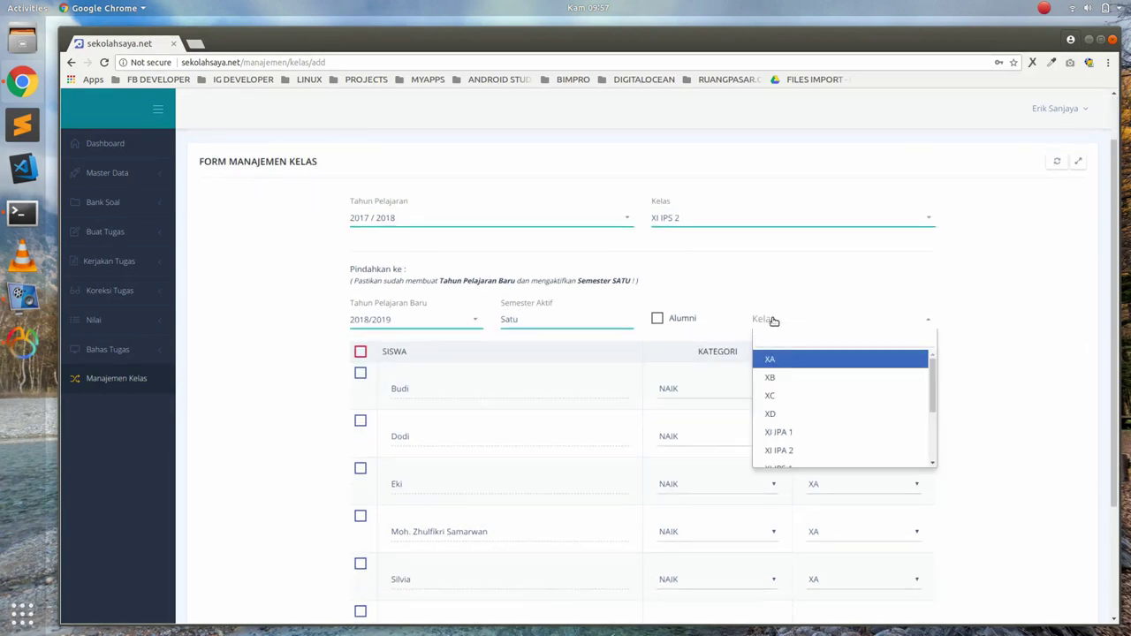
pyautogui.scroll(-1, 809, 432)
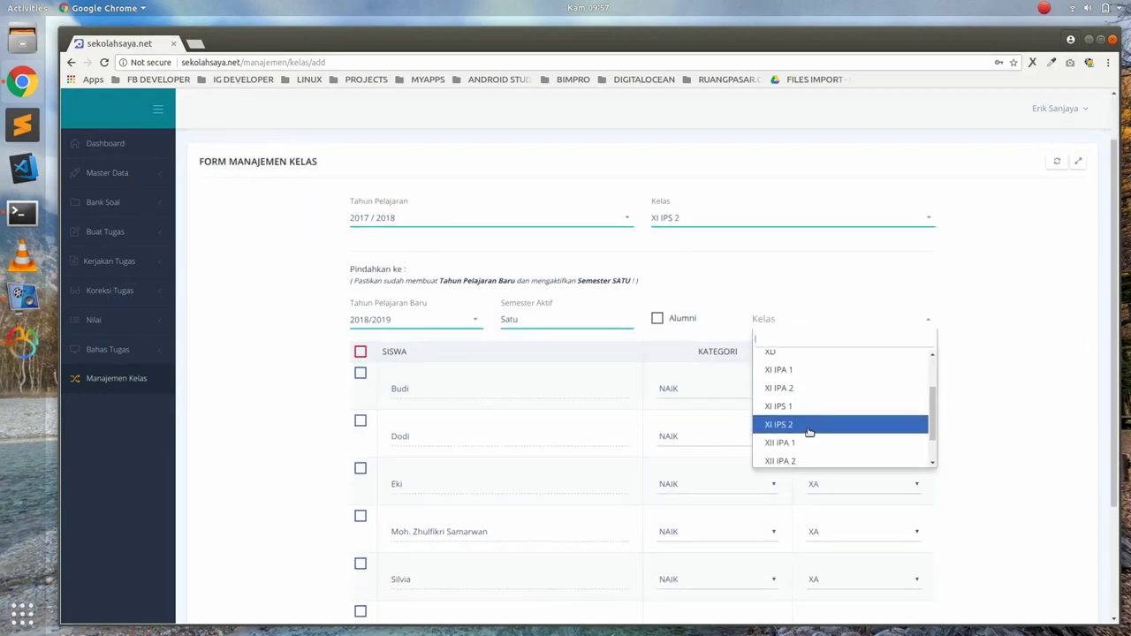
pyautogui.scroll(-1, 810, 433)
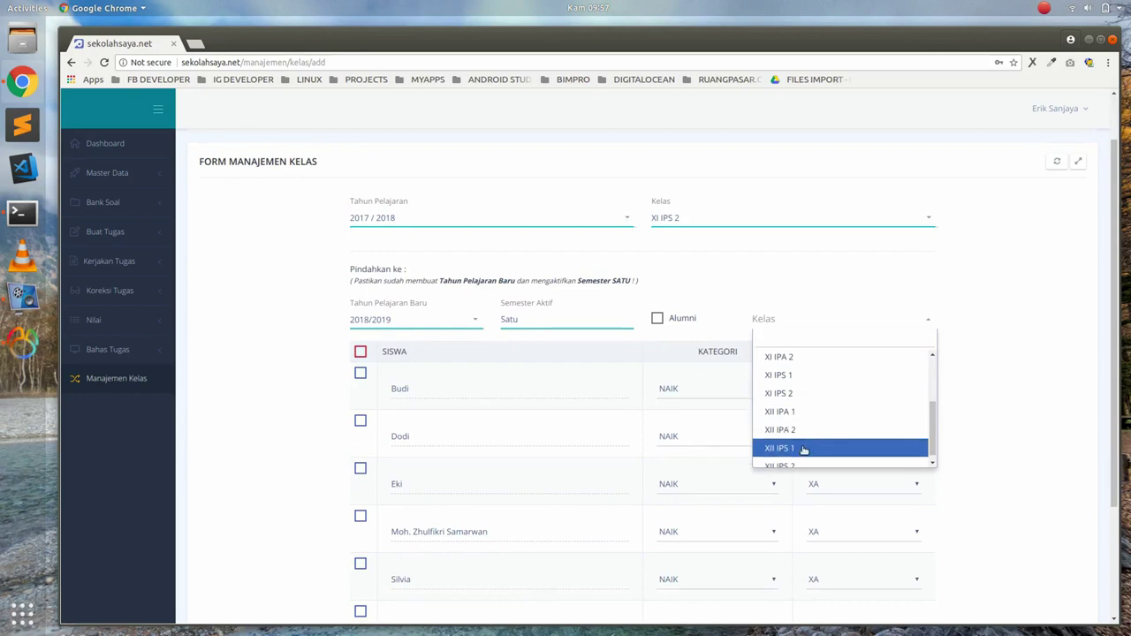
pyautogui.click(803, 448)
# Try the Alumni option on the XI IPS 2 transfer and turn it off again
pyautogui.scroll(-2, 707, 336)
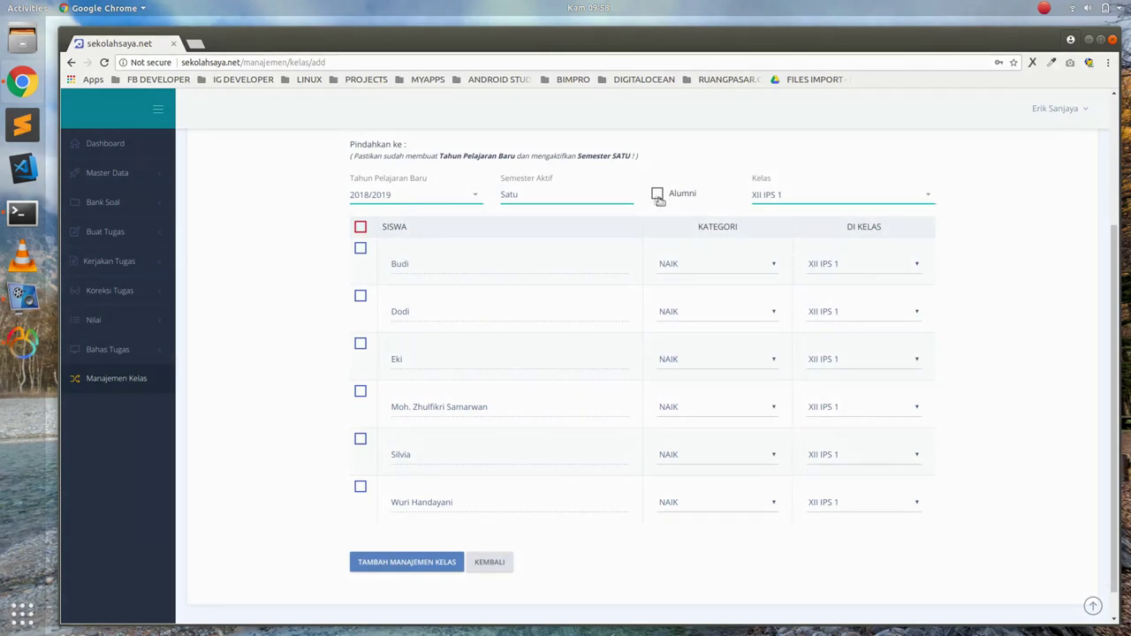
pyautogui.click(658, 195)
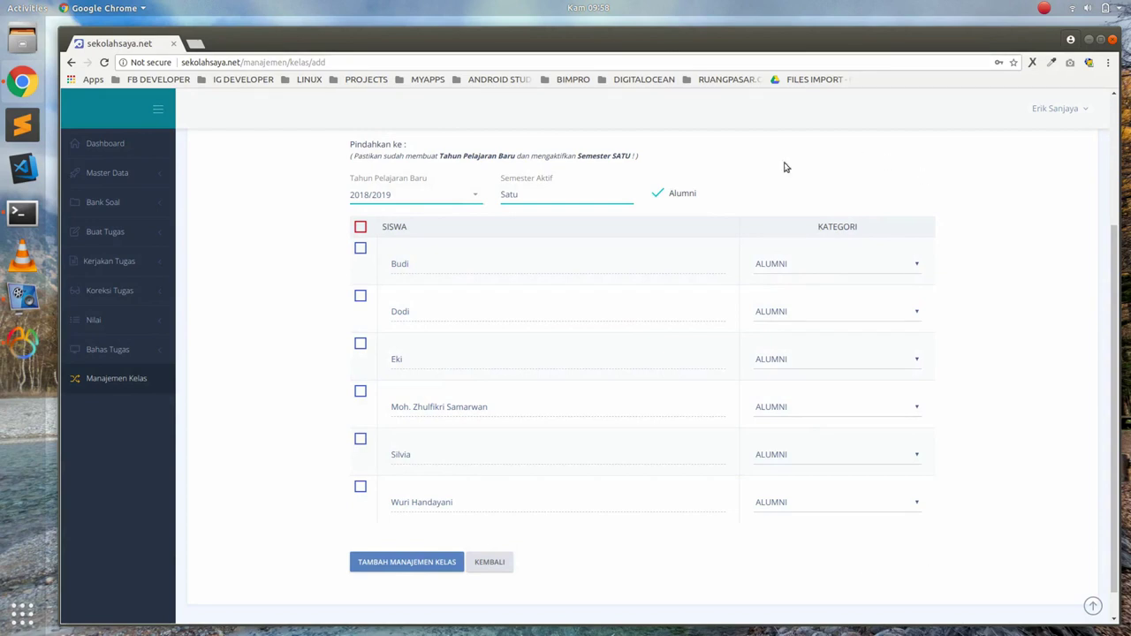
pyautogui.click(658, 193)
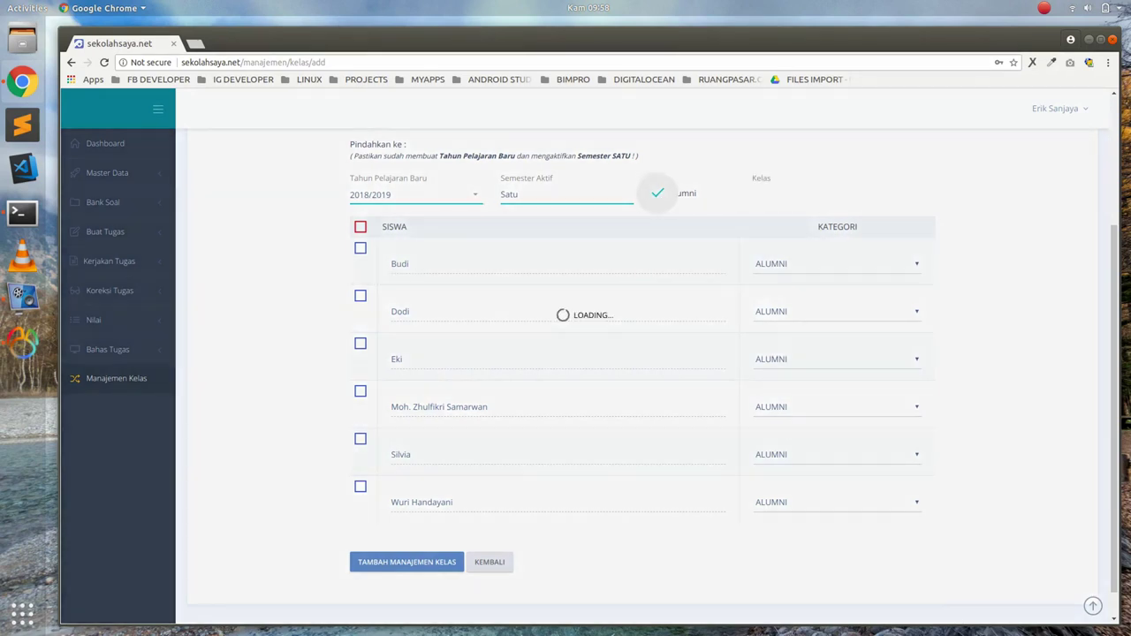
pyautogui.scroll(1, 965, 263)
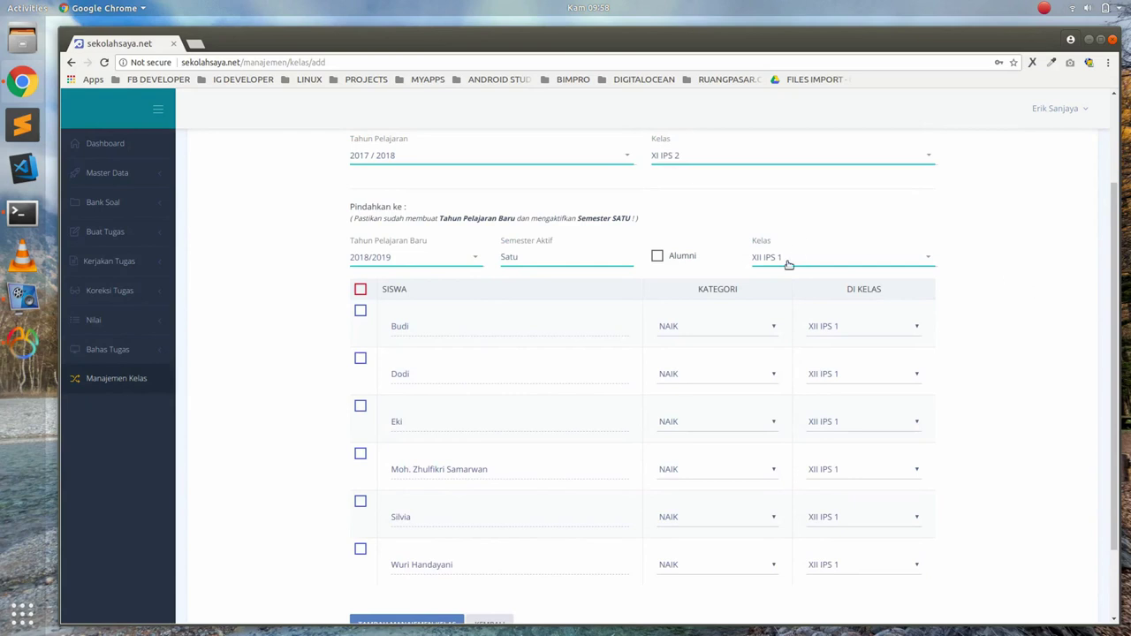
# Submit and confirm the XI IPS 2 class transfer, and look over the resulting student table
pyautogui.scroll(-2, 521, 469)
pyautogui.click(415, 534)
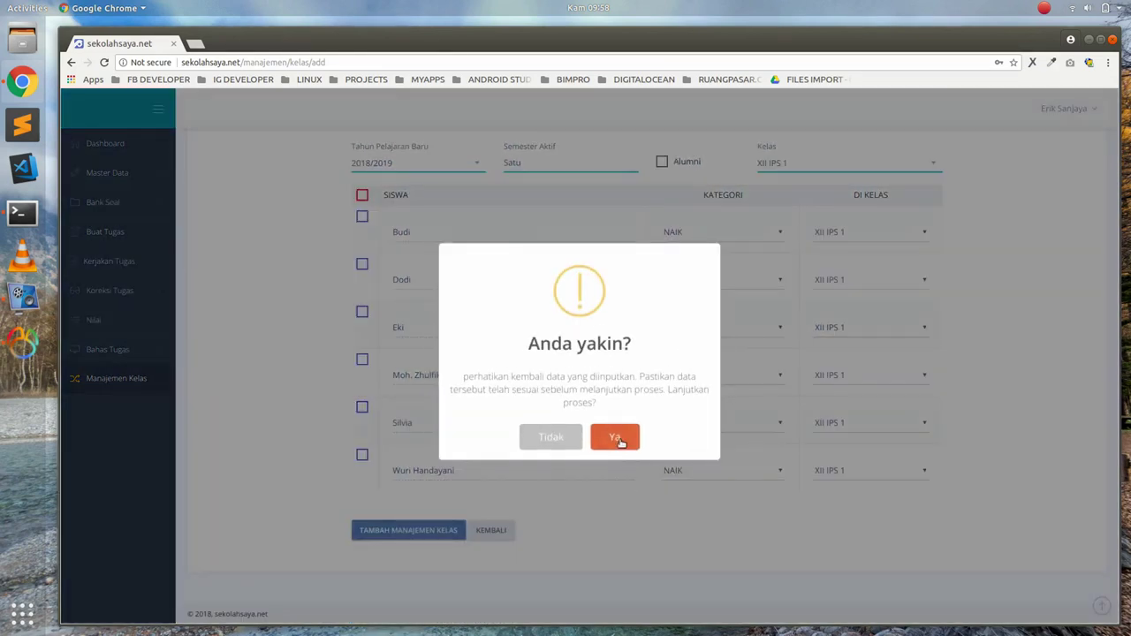
pyautogui.click(616, 438)
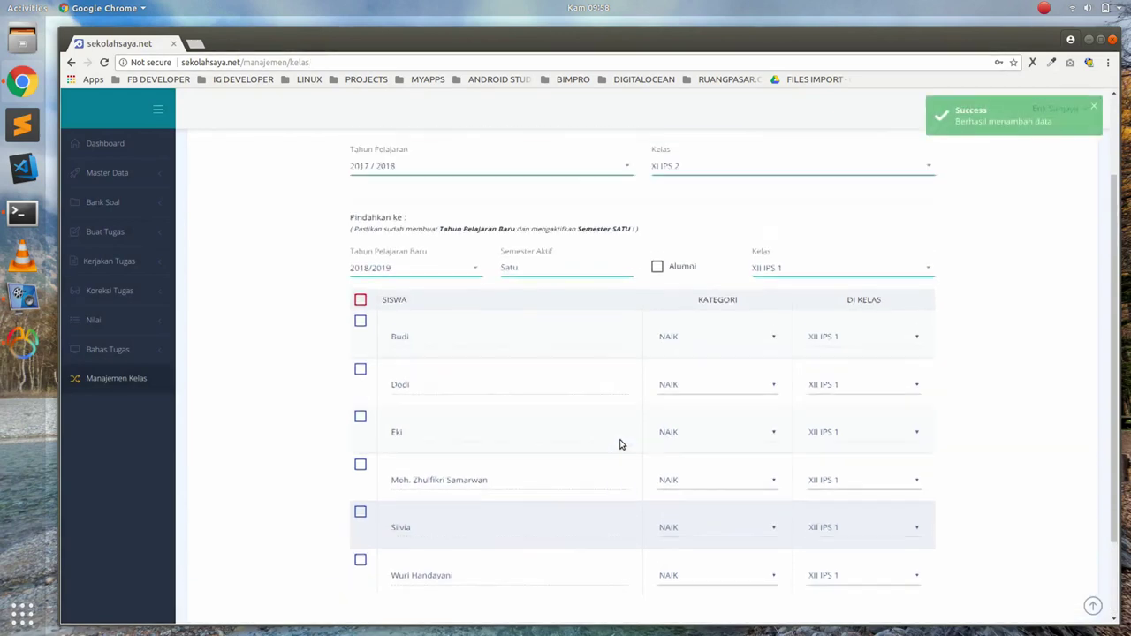
pyautogui.scroll(-2, 621, 445)
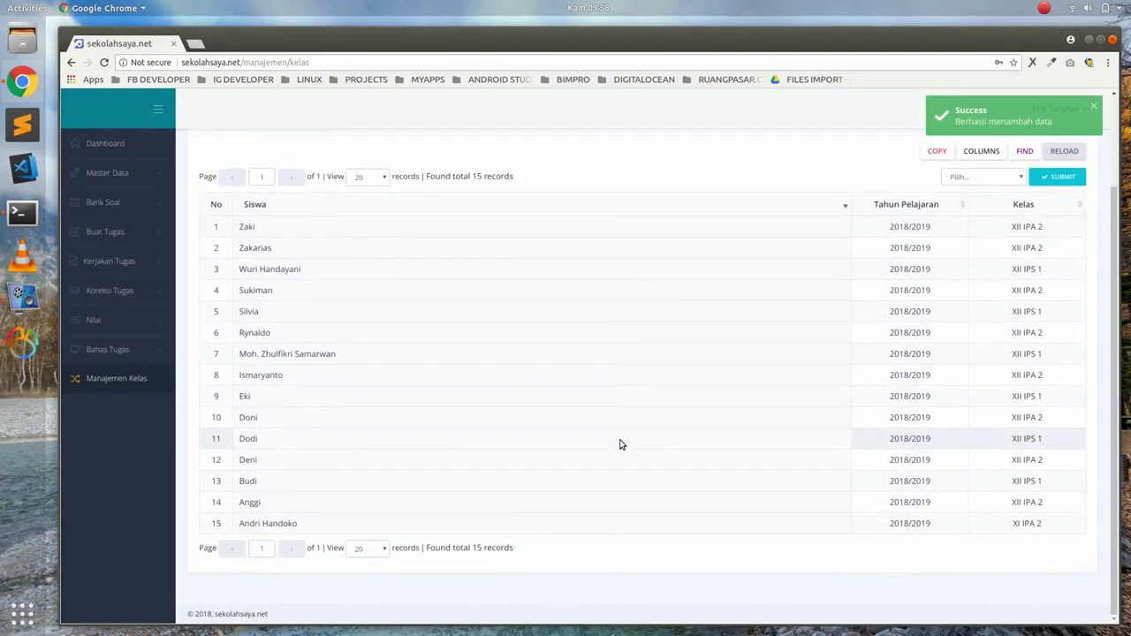
pyautogui.scroll(2, 621, 444)
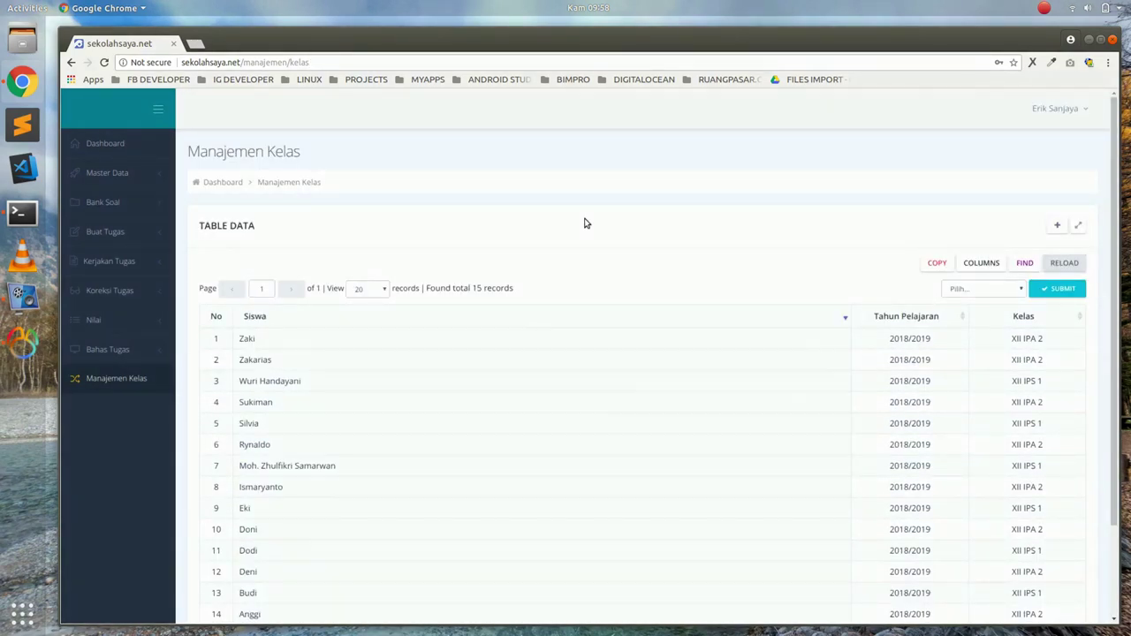